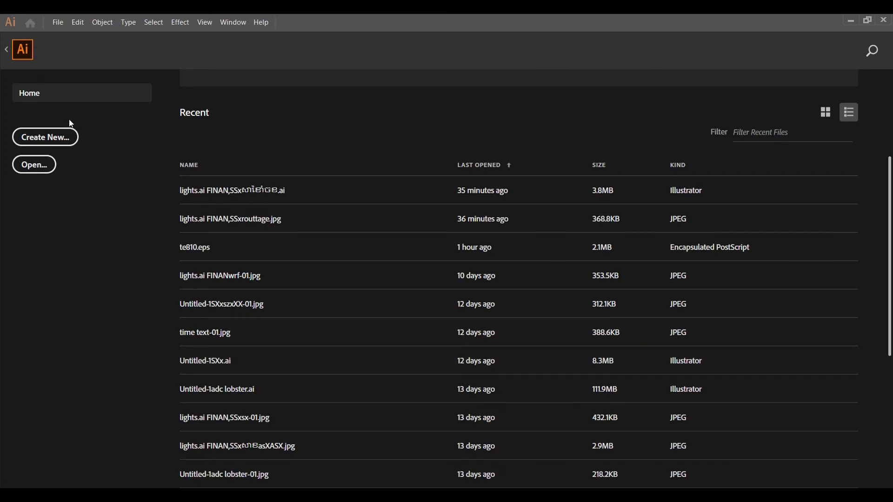
Create a new 1200 × 600 px document with pixels as the unit
left_click(68, 129)
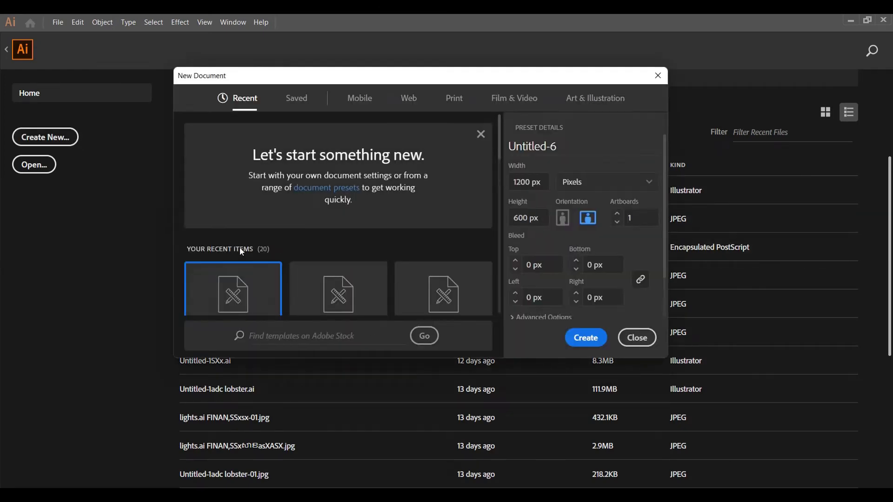
scroll(230, 239, "down", 2)
left_click(534, 183)
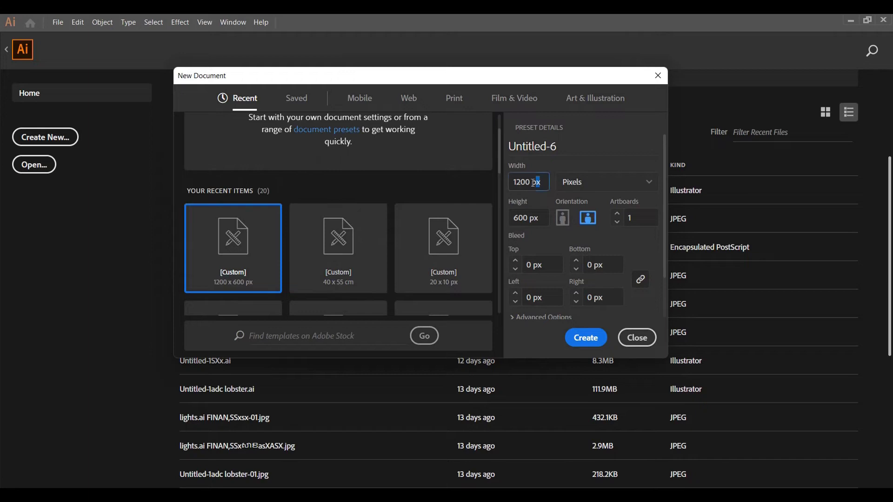
left_click(535, 218)
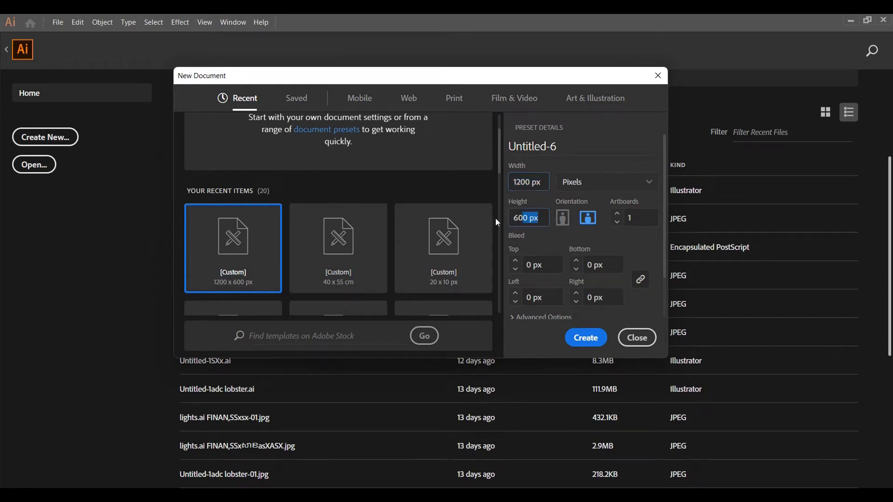
left_click(596, 186)
left_click(576, 303)
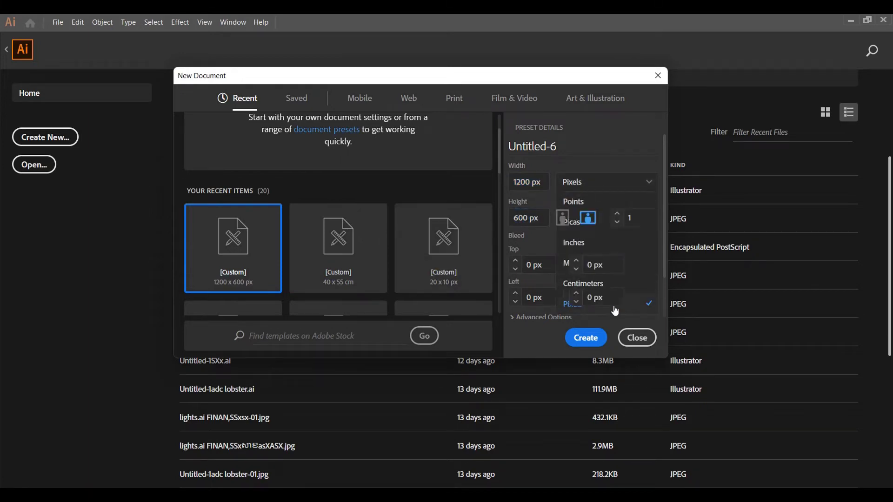
left_click(584, 340)
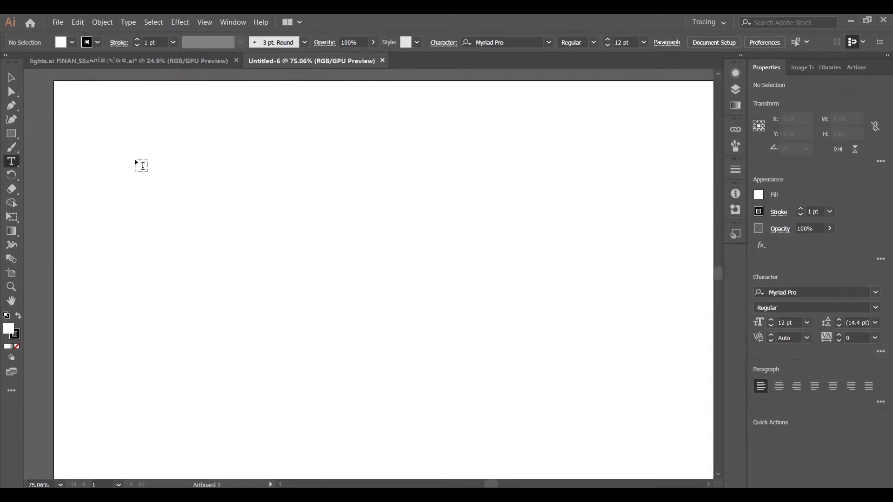
Draw a large text frame, set the font size to 300 pt, and type 'EMERGE'
mouse_move(107, 139)
left_mouse_down()
mouse_move(704, 395)
mouse_move(682, 406)
left_mouse_up()
key("BackSpace")
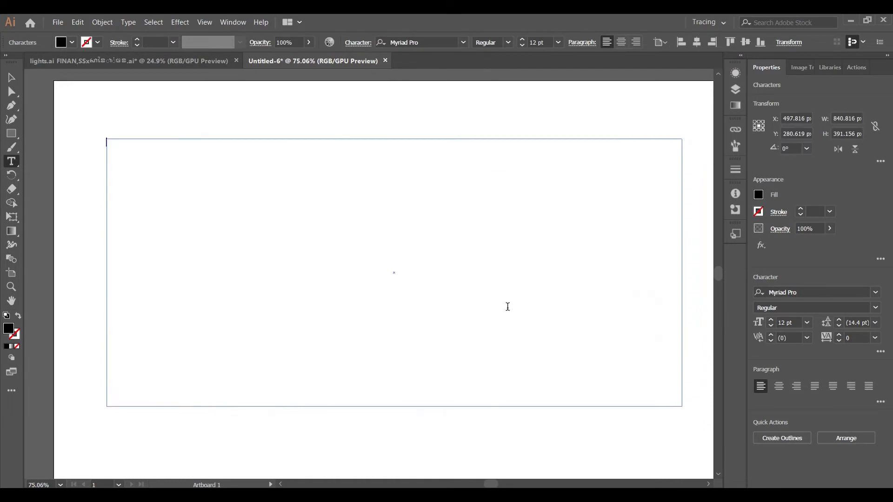
left_click(538, 42)
key("BackSpace")
key("BackSpace")
type("300")
key("Return")
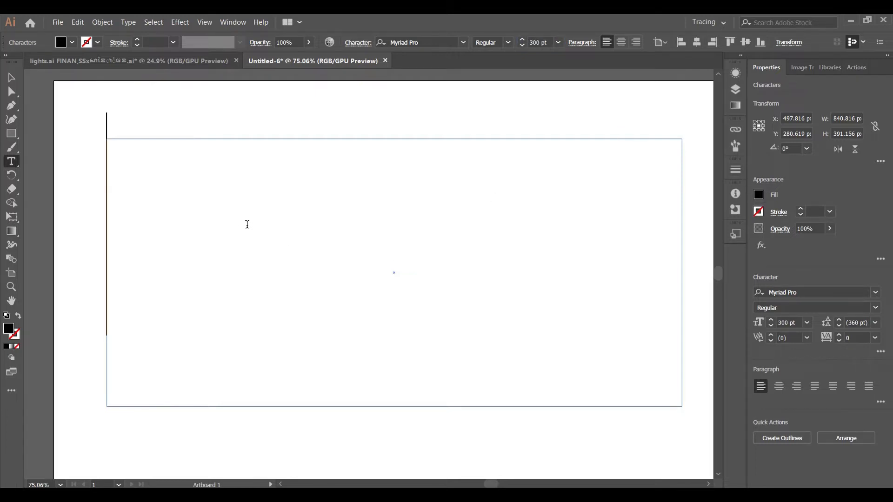
type("EM")
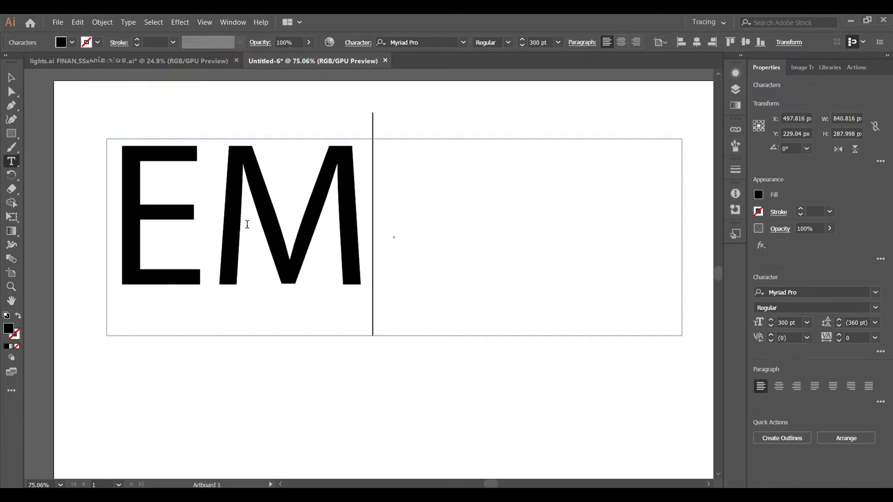
type("ERGE")
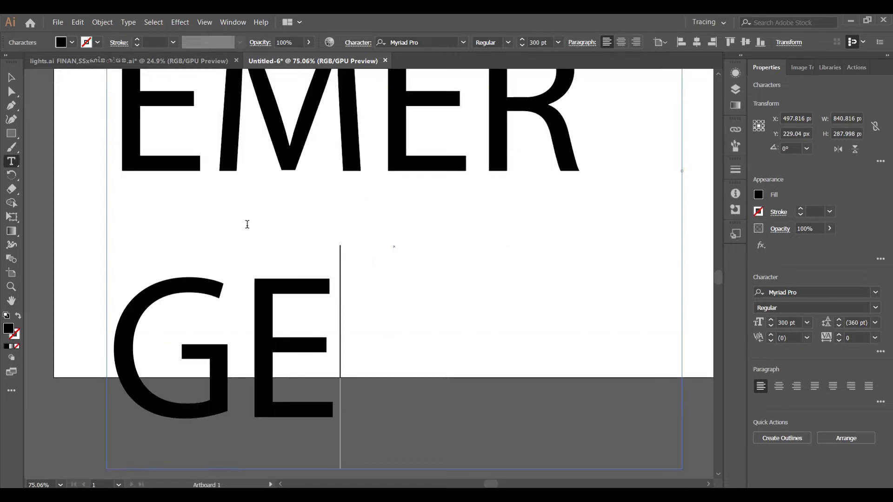
Widen the frame so EMERGE fits one line, zoom out, and move it down
left_click(11, 78)
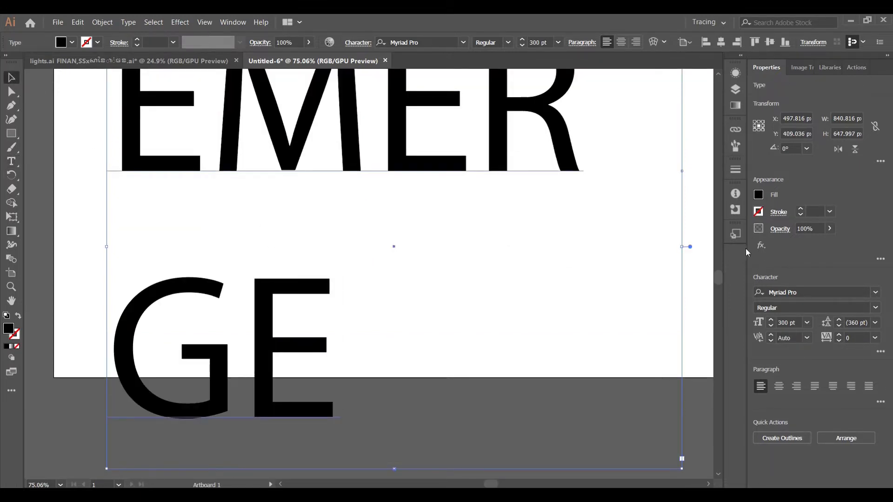
left_click_drag(683, 247, 733, 249)
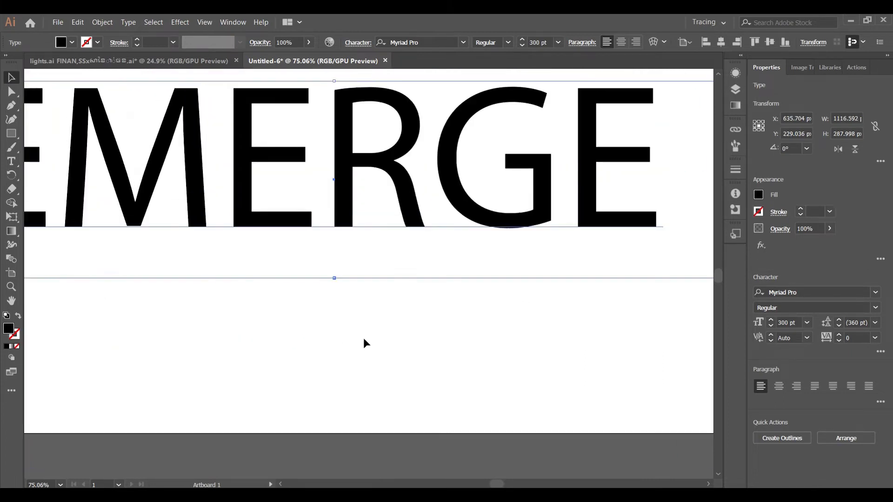
key("z")
left_click_drag(517, 356, 483, 351)
left_click(482, 351, "alt")
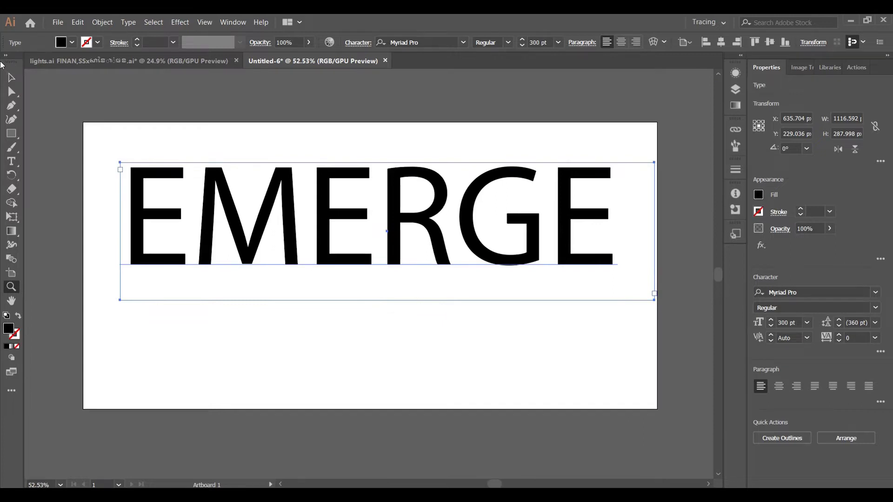
key("v")
left_click_drag(389, 242, 387, 275)
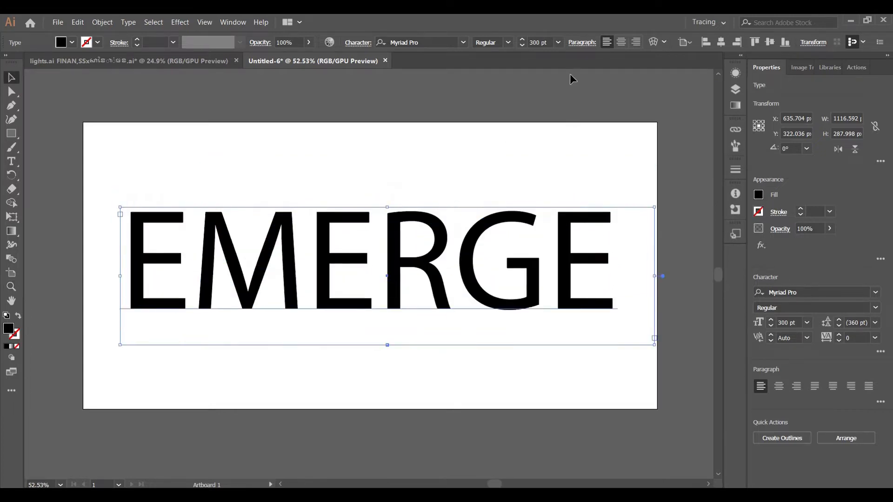
Set EMERGE in Khmer Chhay Style 4 and centre-align it
left_click(466, 45)
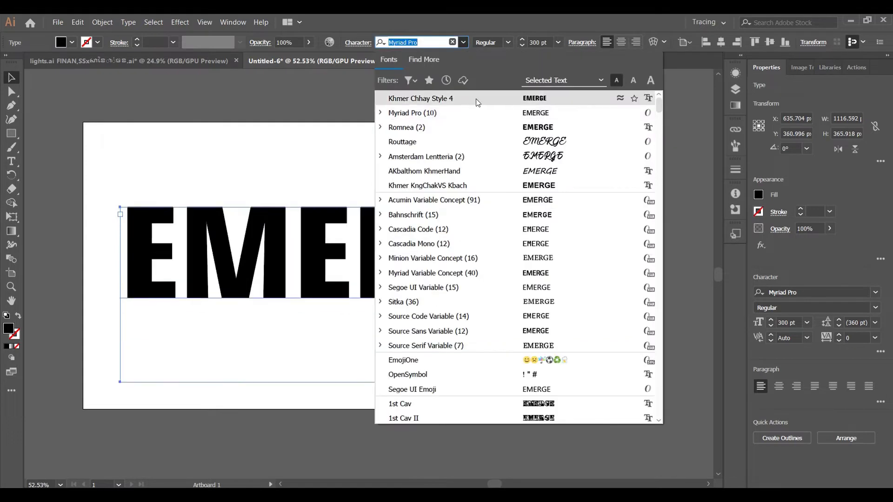
left_click(501, 99)
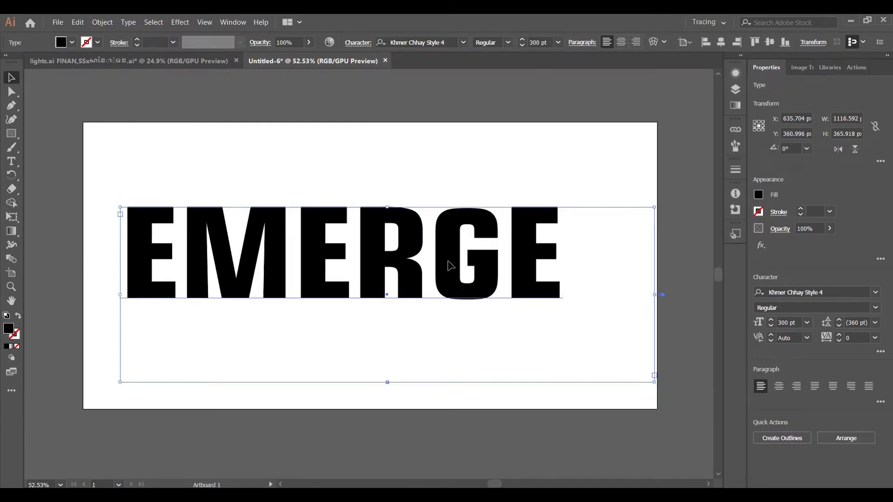
left_click(622, 43)
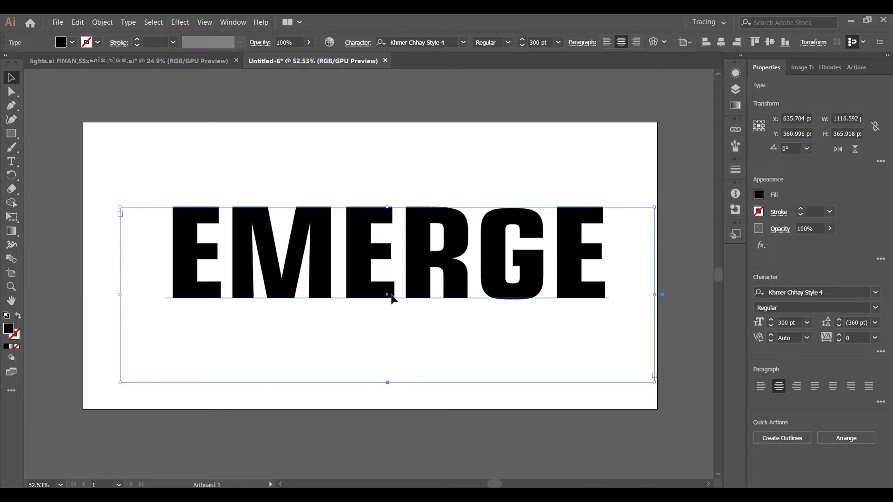
Trim the text box to fit the letters and recentre it on the artboard
left_click_drag(386, 293, 375, 295)
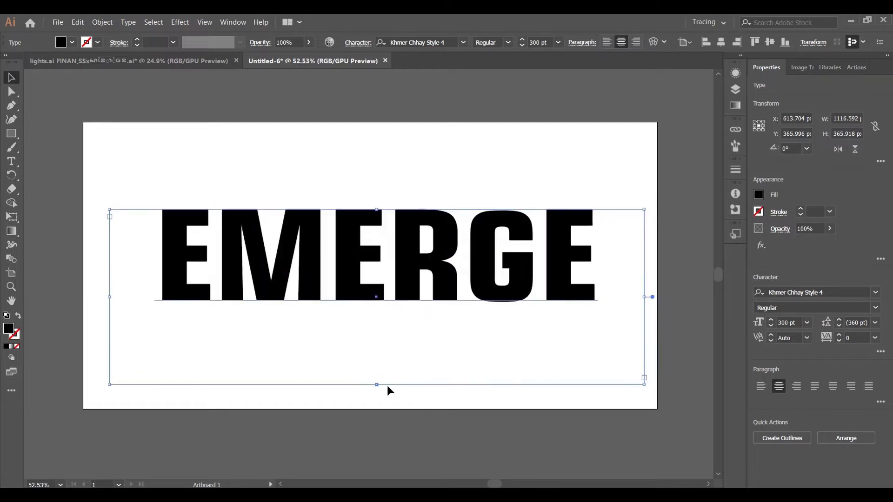
left_click_drag(377, 385, 378, 304)
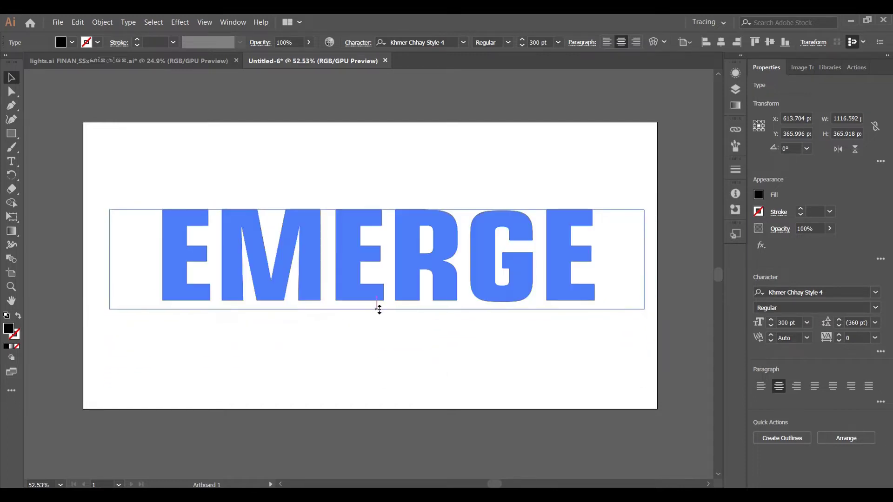
left_click_drag(109, 257, 177, 261)
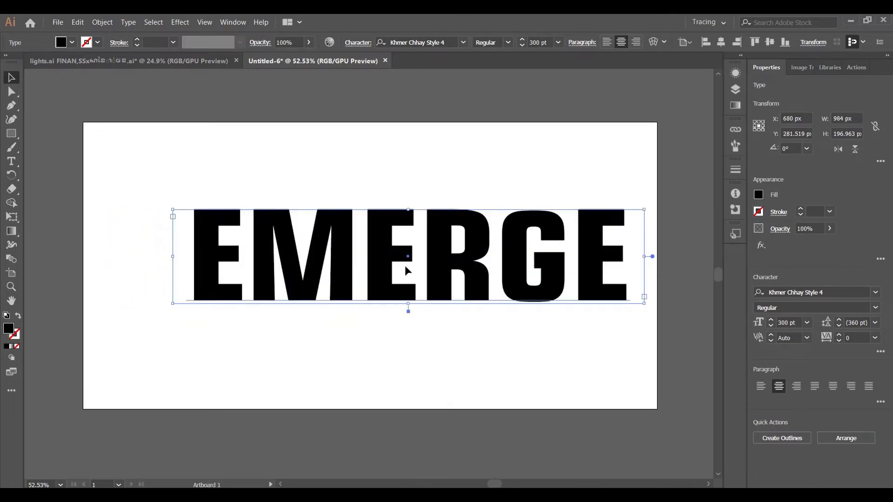
left_click_drag(406, 261, 379, 264)
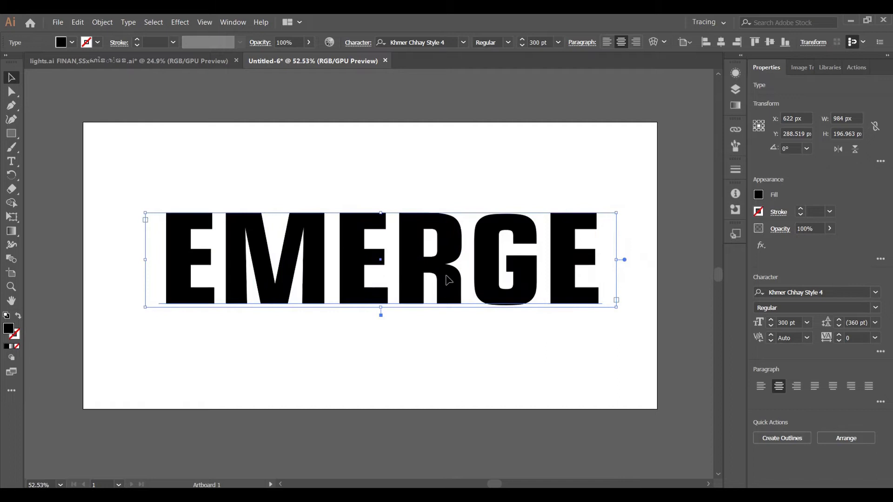
Add a fill to the EMERGE text and set it to white (ffffff)
left_click(736, 73)
left_click(664, 101)
left_click(716, 67)
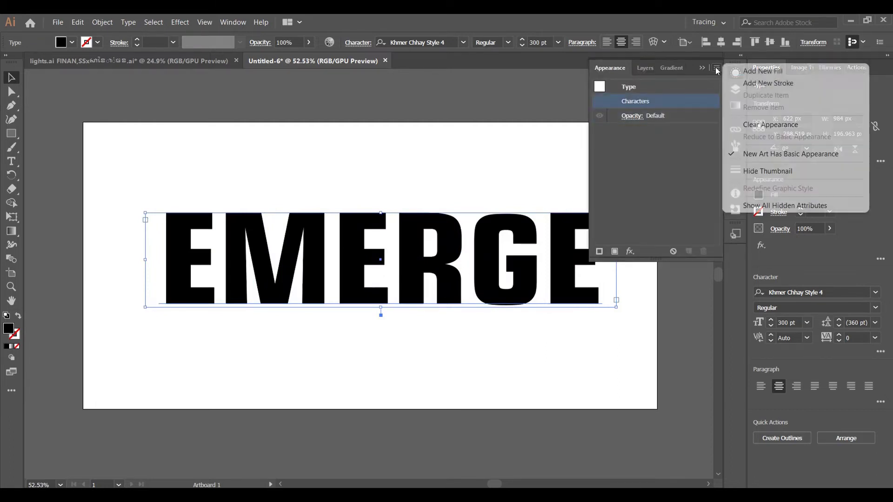
left_click(790, 68)
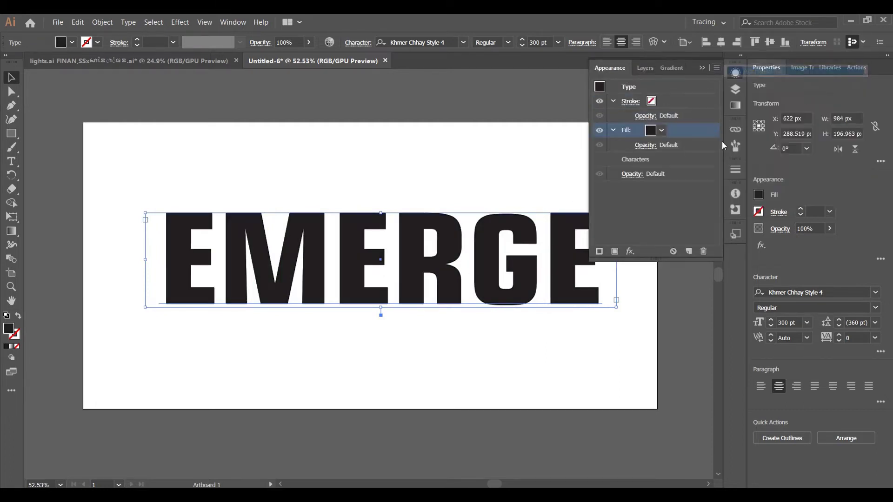
left_click(733, 106)
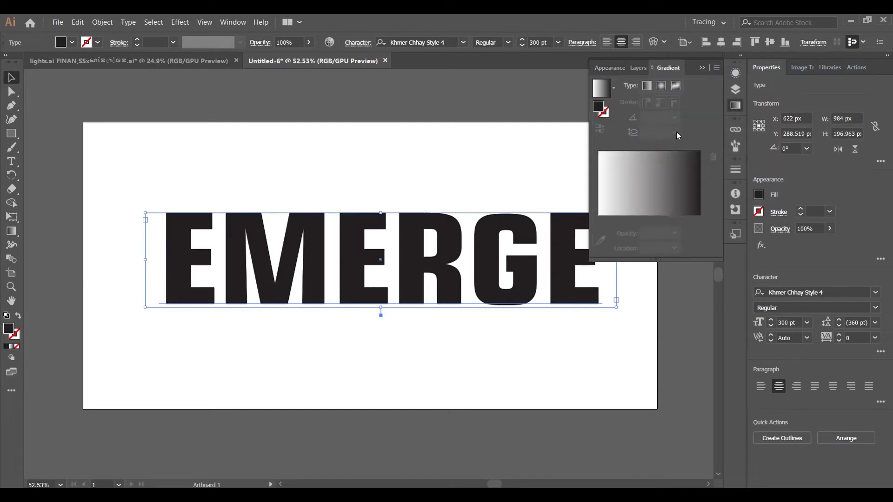
double_click(599, 108)
type("ffffff")
left_click(575, 231)
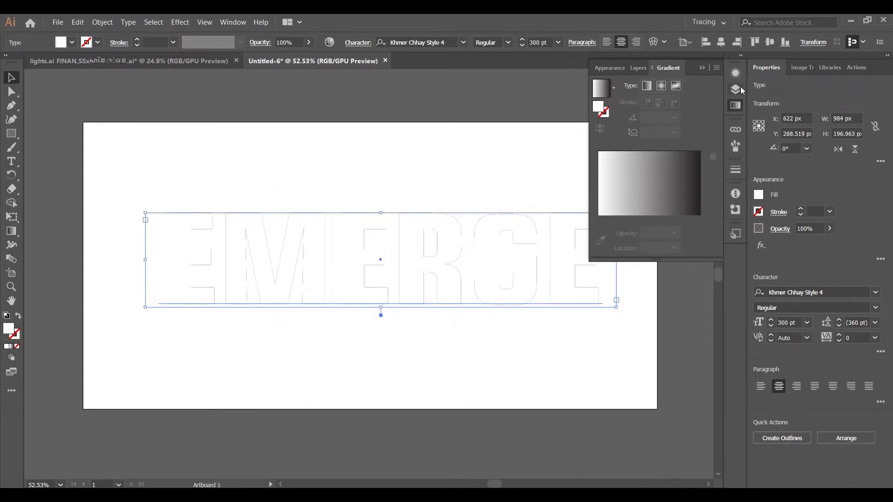
left_click(737, 74)
Add a second fill to the Characters and make it black
left_click(670, 161)
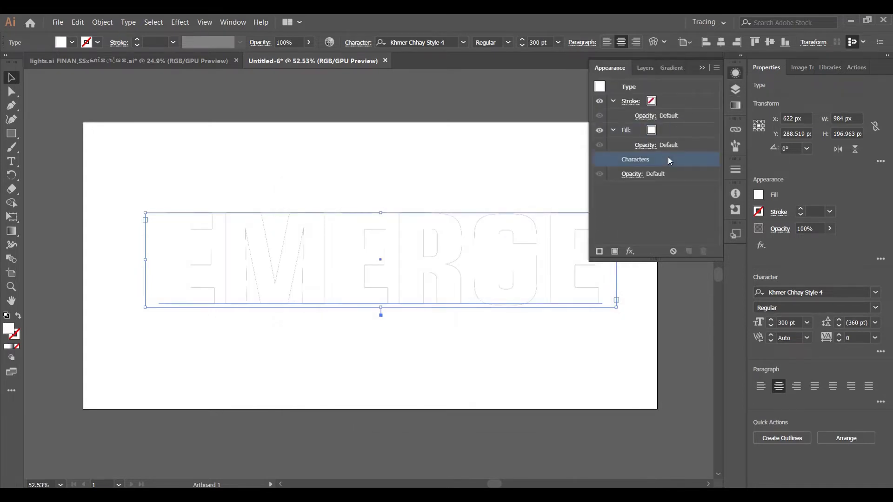
left_click(716, 68)
left_click(763, 72)
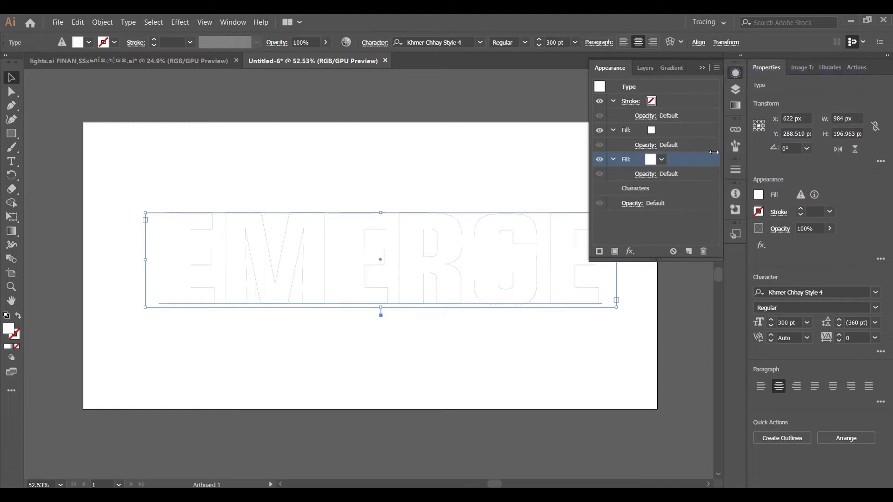
left_click(662, 160)
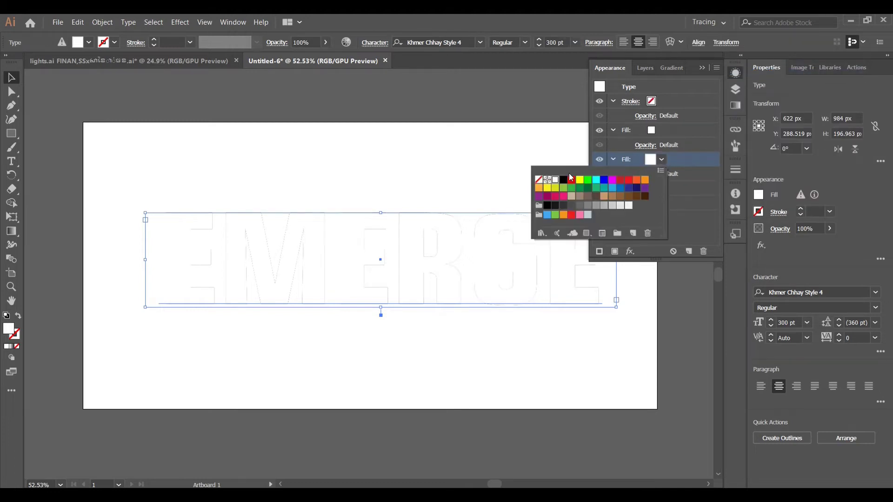
left_click(547, 205)
left_click(681, 160)
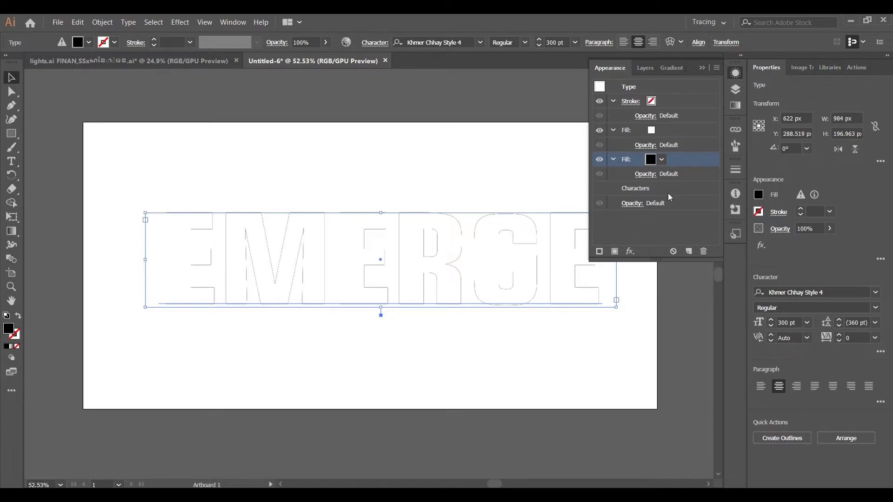
Apply an 11.3 px Offset Path with Round joins to the black fill
left_click(630, 246)
mouse_move(691, 283)
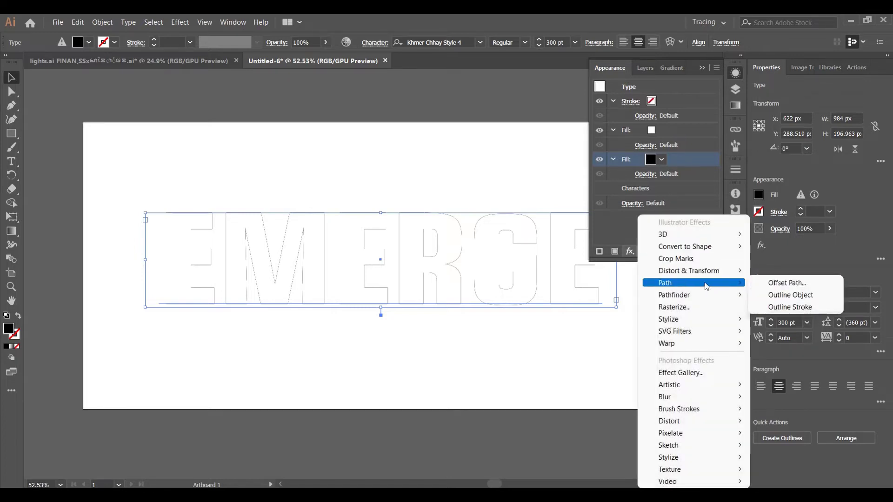
left_click(831, 288)
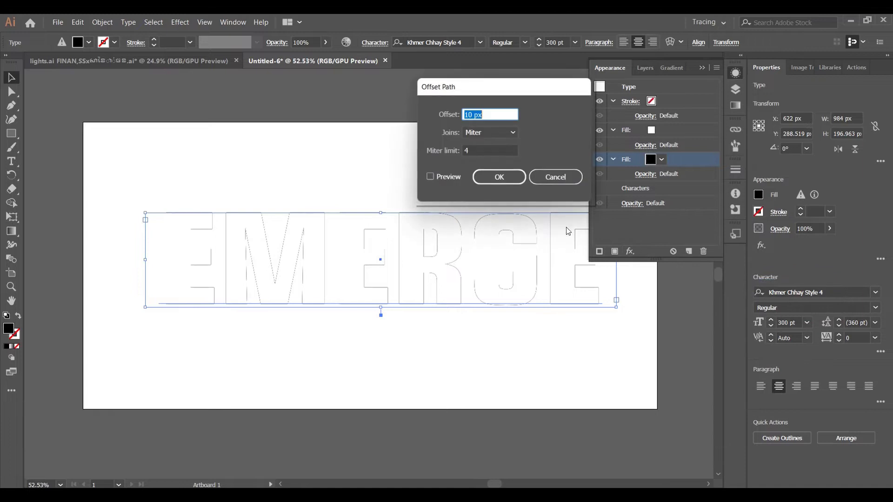
key("BackSpace")
type("1.3")
left_click(501, 132)
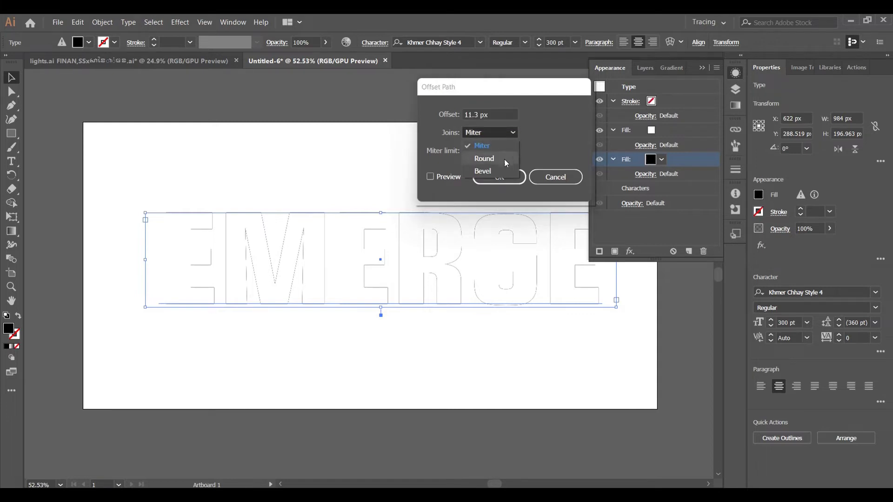
left_click(502, 160)
left_click(437, 179)
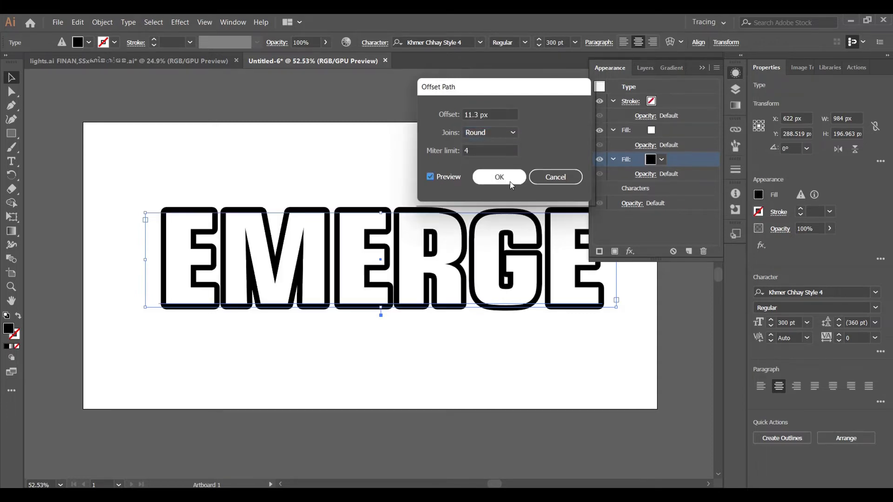
left_click(510, 181)
left_click(630, 251)
mouse_move(688, 270)
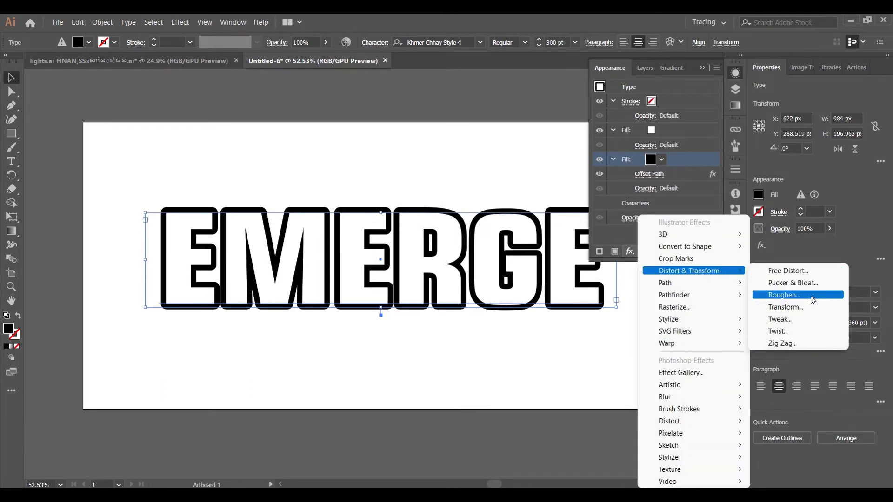
Add a Transform effect moving the black fill 0.75 px horizontally and vertically, with 7 copies
left_click(813, 305)
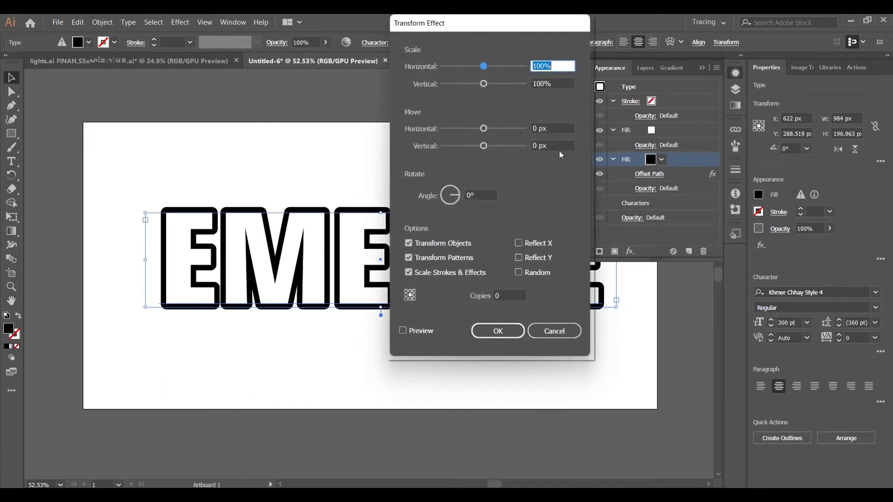
left_click(539, 128)
type(".75")
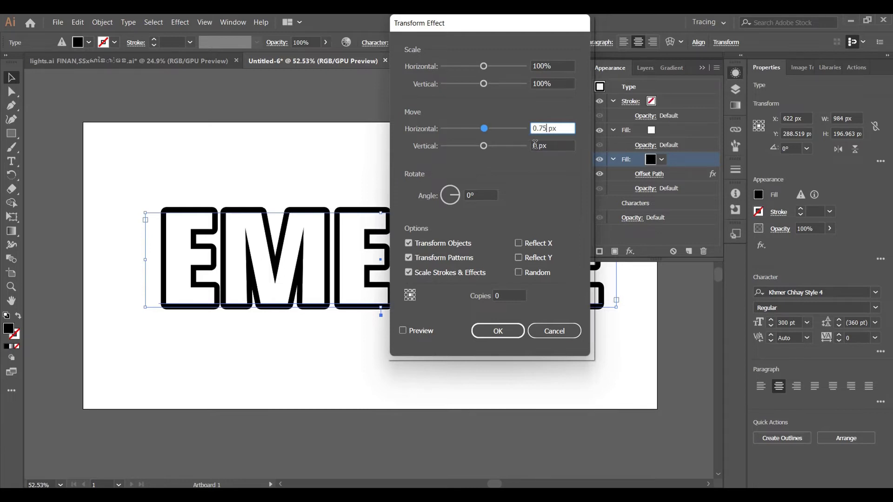
key("Tab")
type("0.75")
left_click(500, 293)
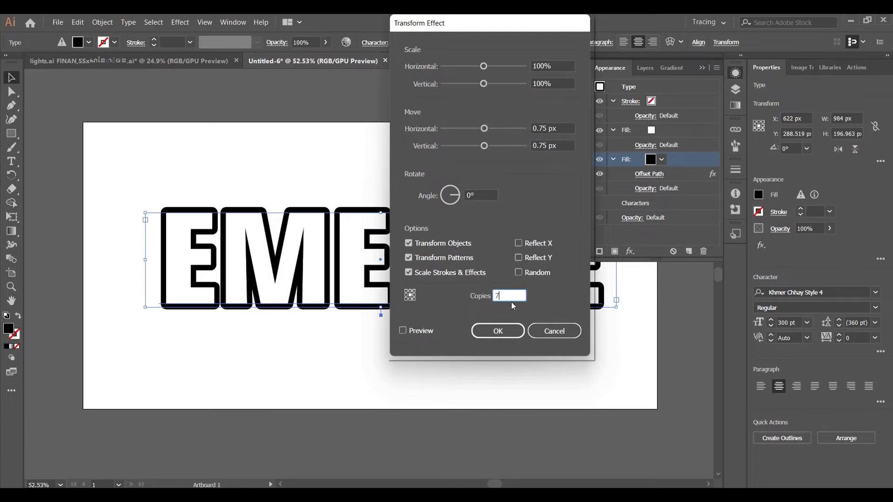
Apply the Transform extrusion and add another black fill to the text
left_click(403, 330)
left_click(498, 331)
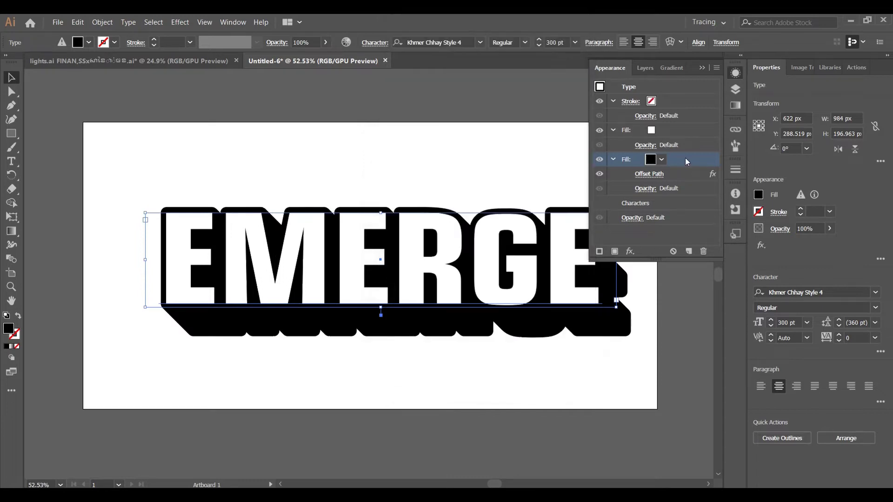
left_click(613, 160)
left_click(636, 173)
left_click(717, 68)
left_click(758, 71)
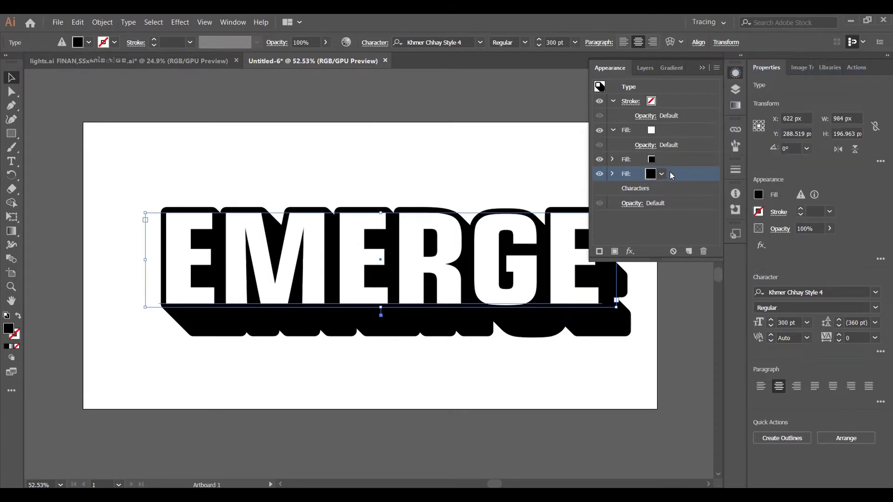
Give the new black fill an 11.3 px Offset Path with Round joins
left_click(631, 252)
mouse_move(665, 283)
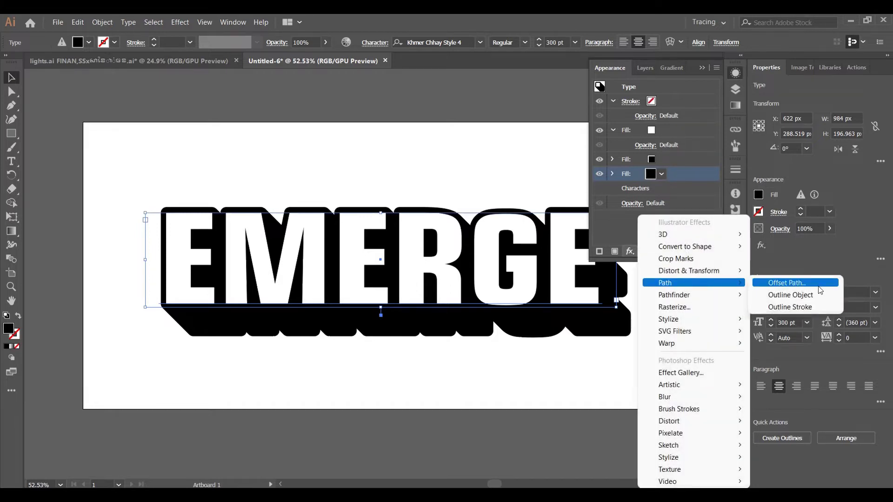
left_click(819, 286)
type("11.")
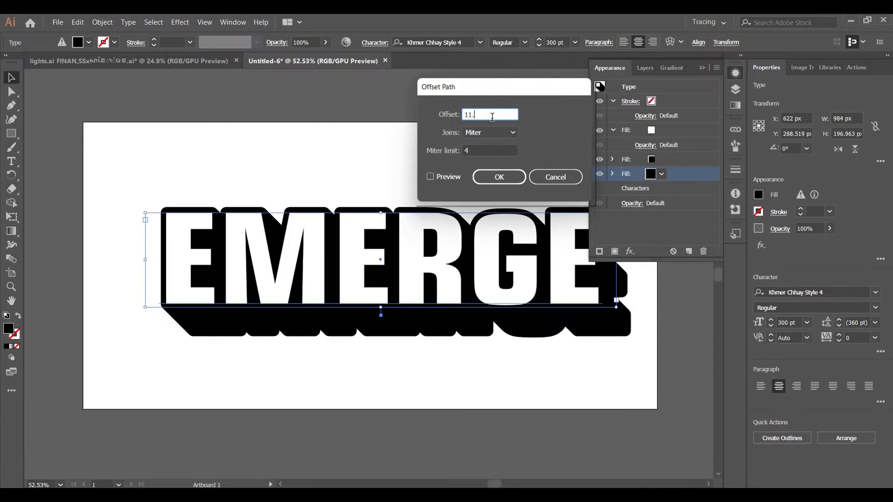
type("3")
left_click(493, 133)
left_click(479, 161)
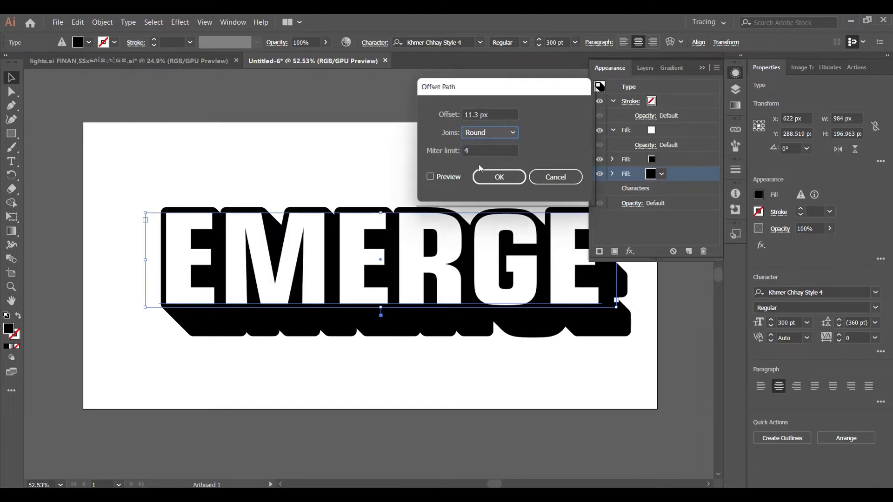
left_click(431, 177)
left_click(499, 177)
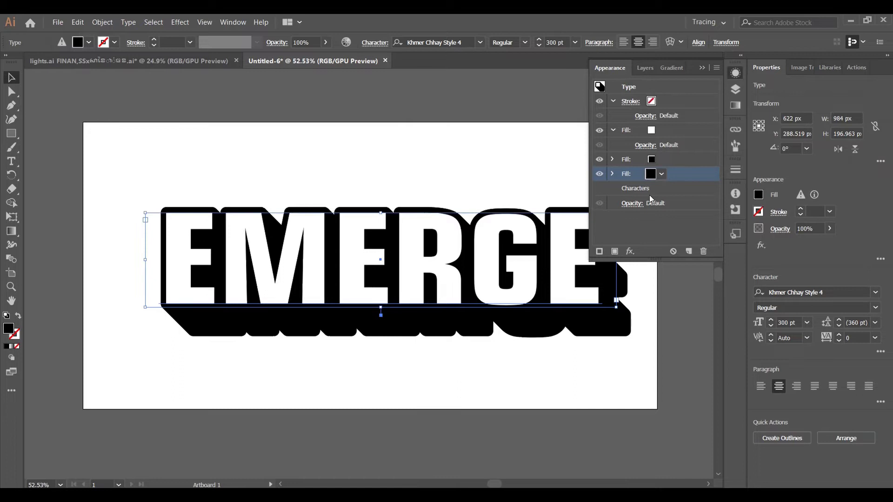
Add a Transform effect to the new fill: move 0.75 px right and down, 75 copies
left_click(631, 251)
mouse_move(689, 271)
left_click(822, 308)
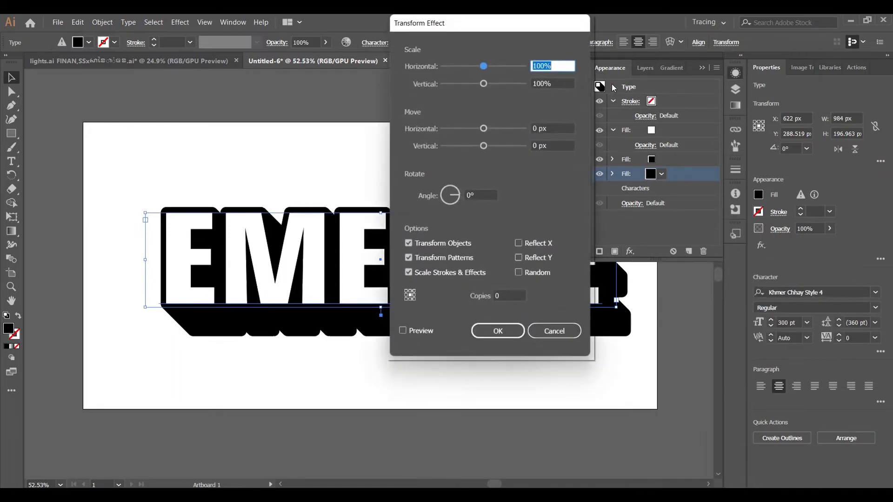
left_click(538, 129)
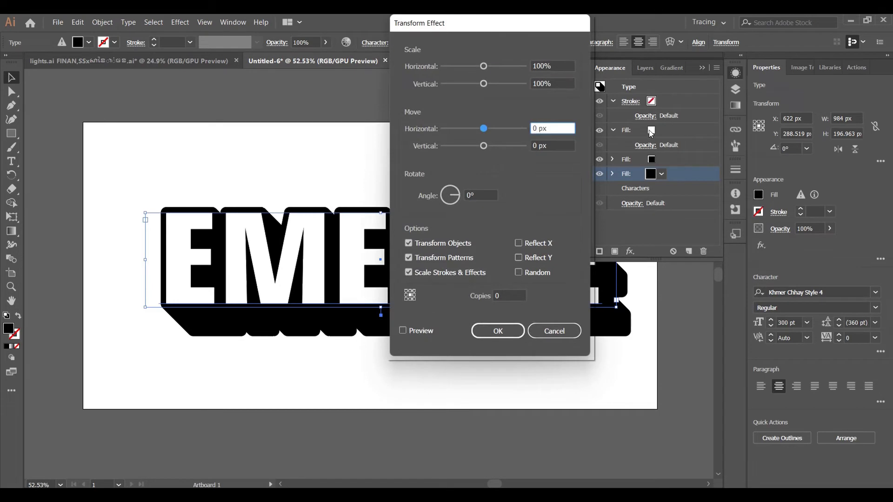
type(".75")
left_click(536, 146)
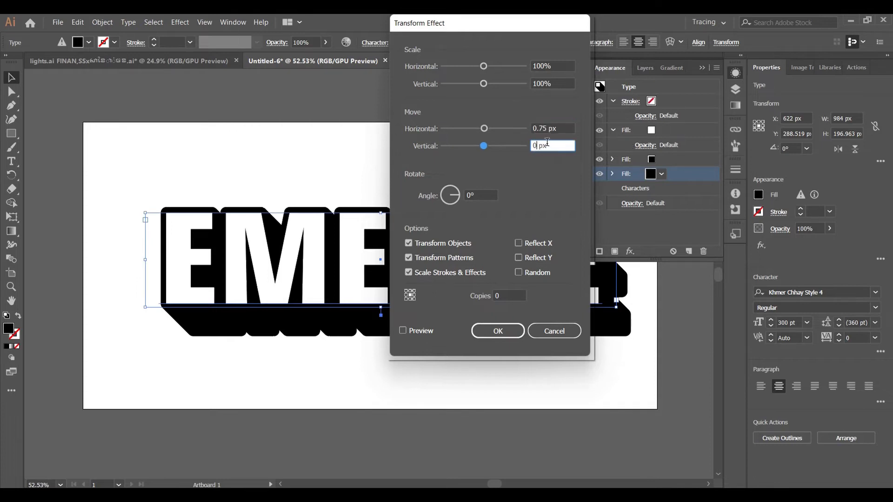
type(".75")
left_click(500, 295)
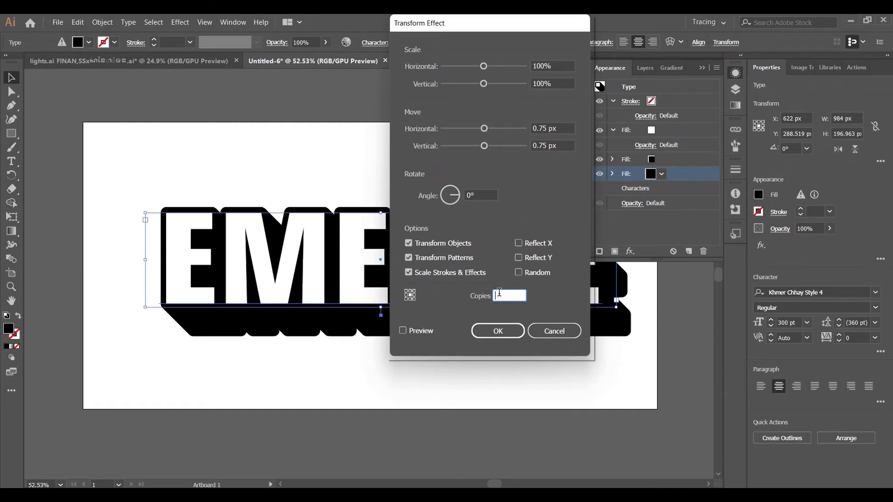
type("75")
left_click(403, 330)
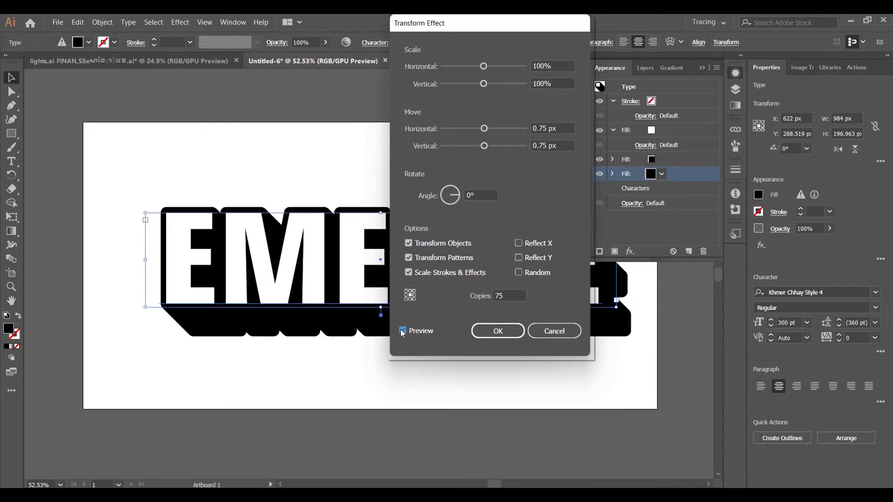
left_click(514, 331)
left_click(630, 252)
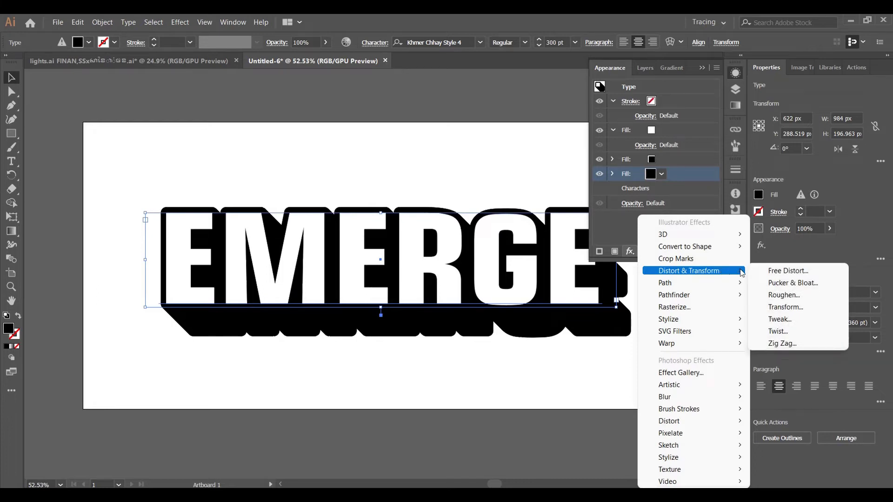
Add a second Transform to the new fill, scaling it to 90% horizontal and 80% vertical
left_click(810, 309)
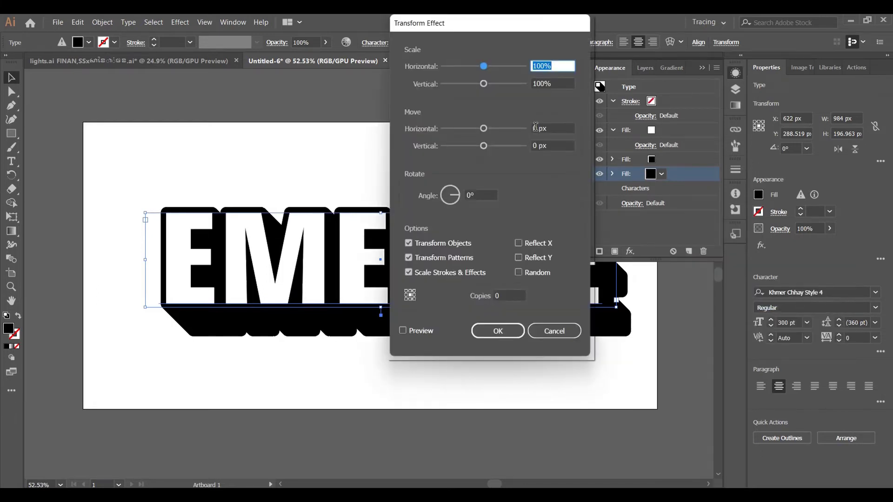
left_click(542, 128)
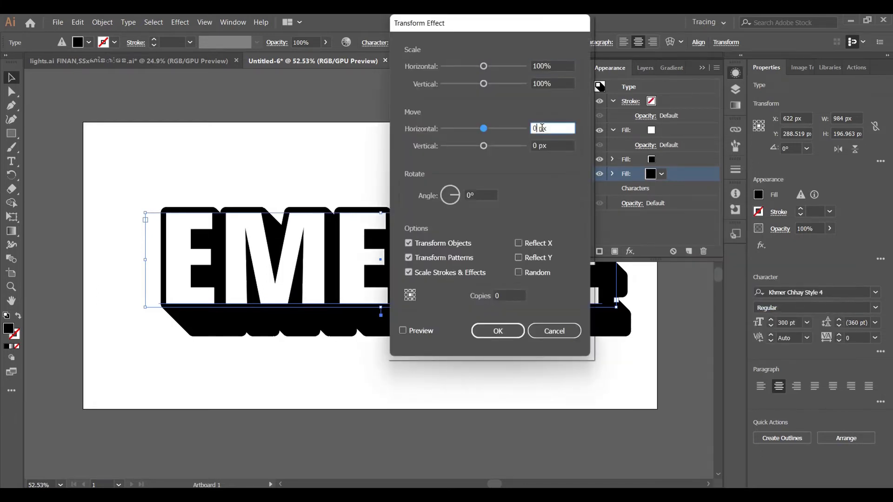
left_click(542, 65)
key("BackSpace")
key("BackSpace")
key("BackSpace")
type("90")
left_click(550, 83)
double_click(550, 83)
Set that Transform's move to 83.8 px horizontal and 77.94 px vertical, and apply it
key("BackSpace")
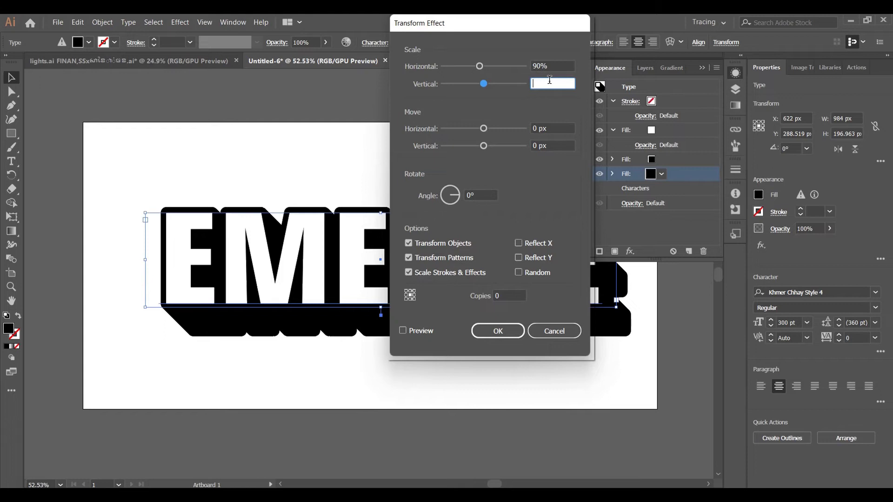
type("80")
double_click(546, 128)
key("BackSpace")
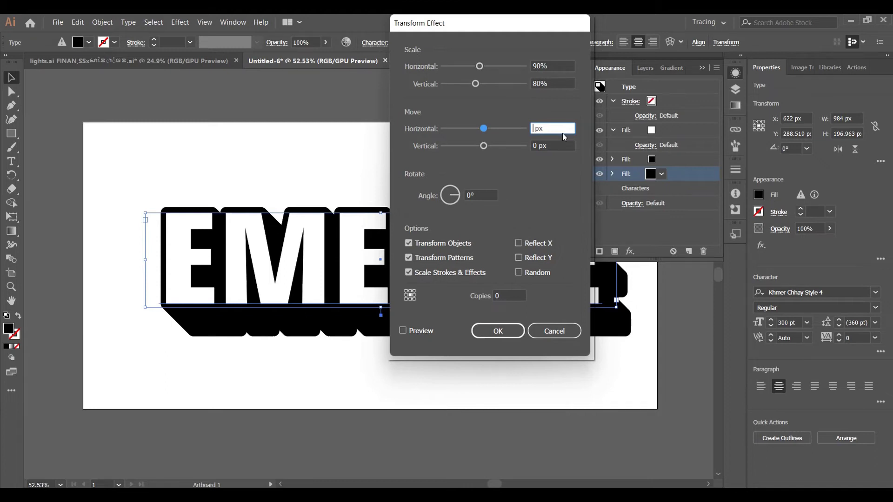
type("83.8")
key("Tab")
key("BackSpace")
type("77.94")
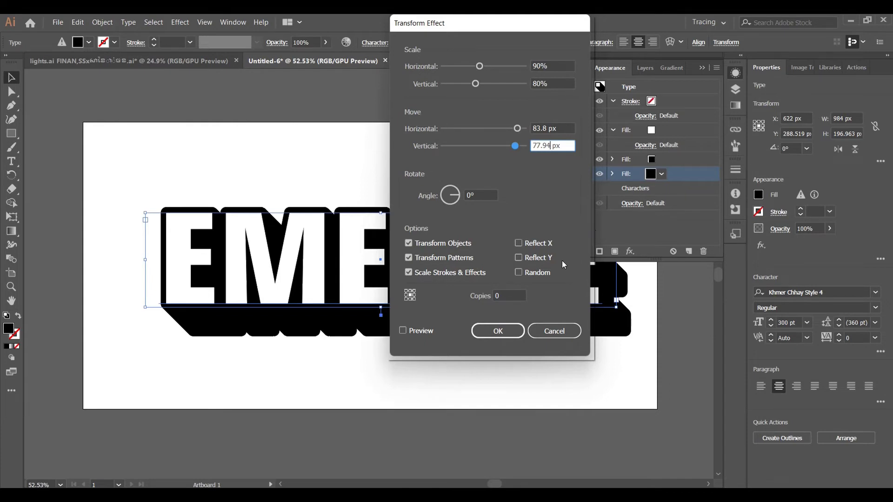
left_click(507, 296)
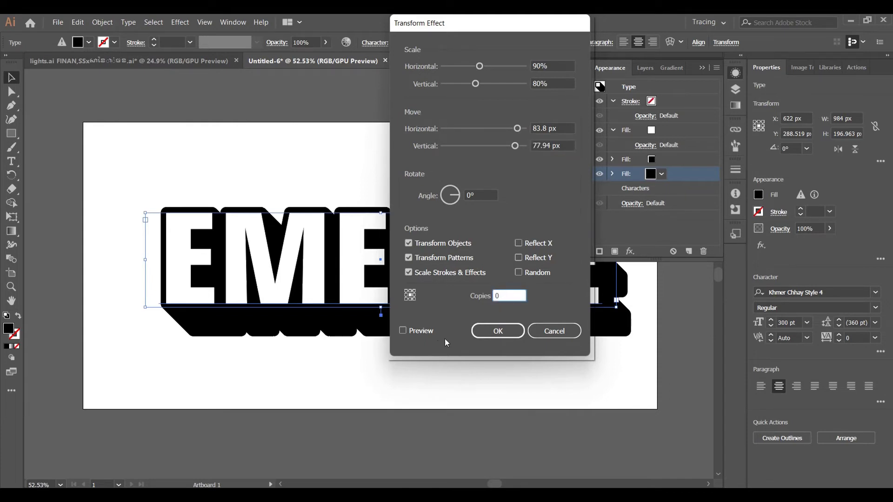
left_click(415, 331)
left_click(497, 330)
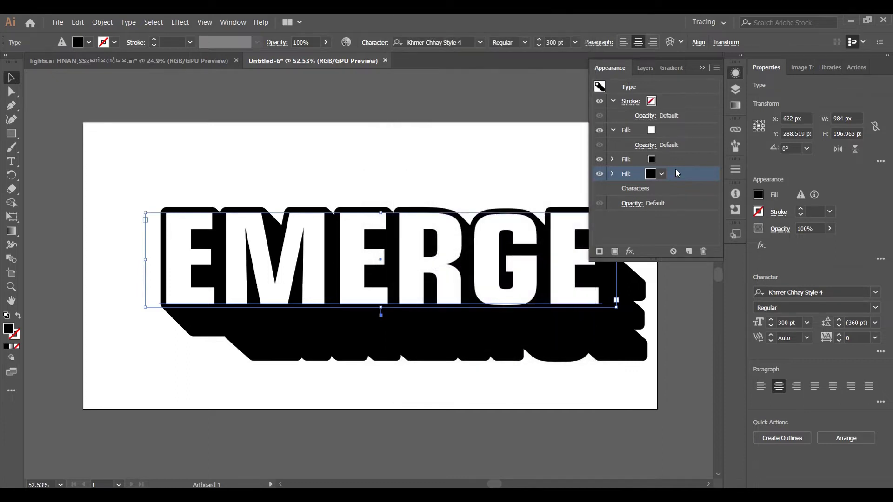
Apply a Gaussian Blur with radius 39.7 to the shadow fill
left_click(630, 252)
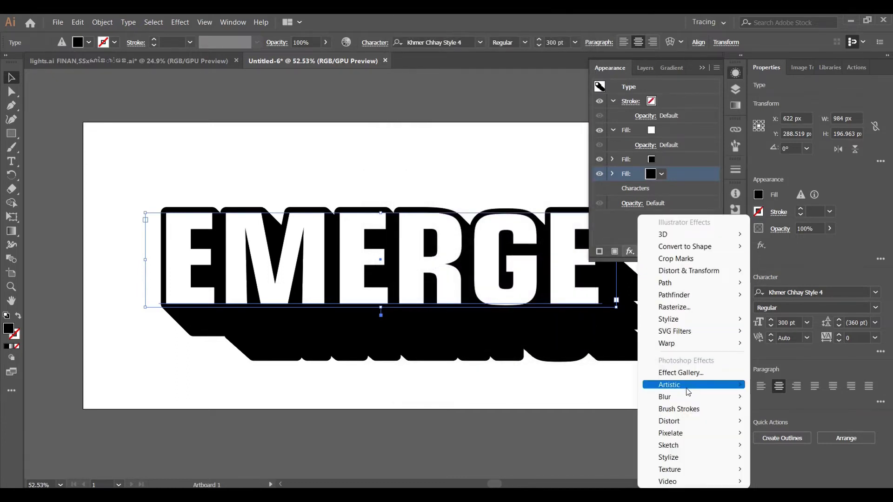
mouse_move(666, 397)
left_click(814, 398)
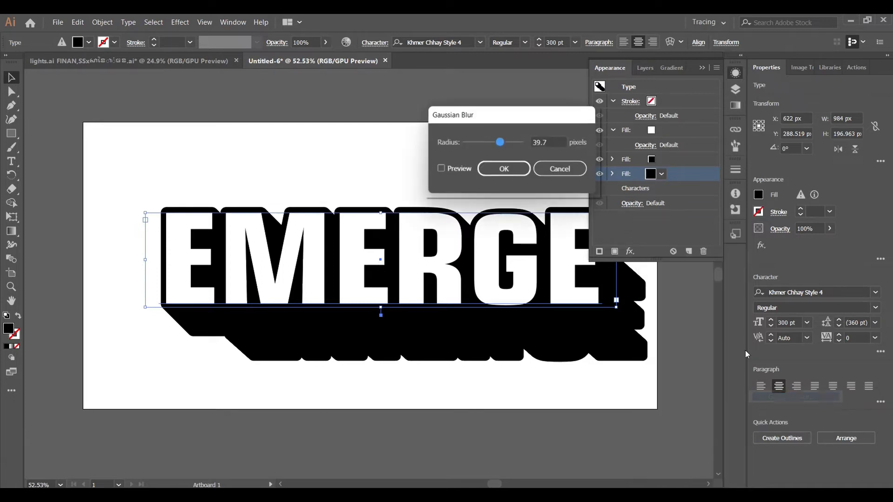
left_click(550, 142)
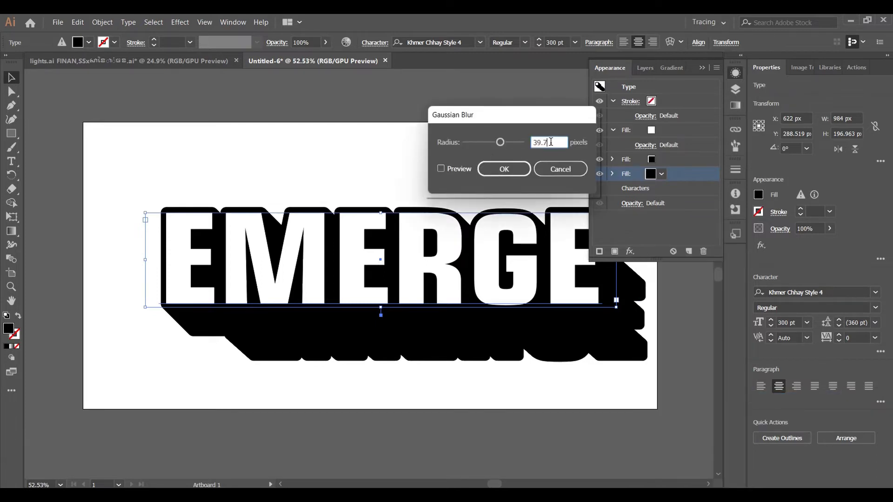
left_click(441, 168)
left_click(504, 168)
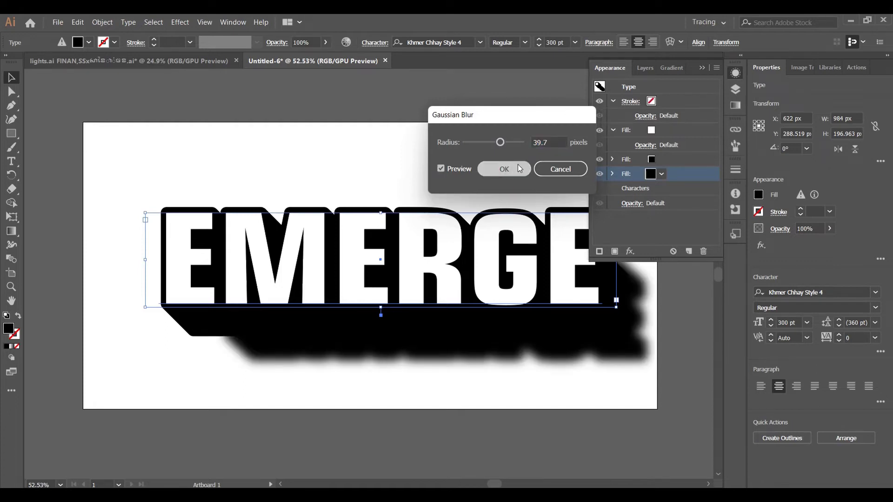
left_click(603, 176)
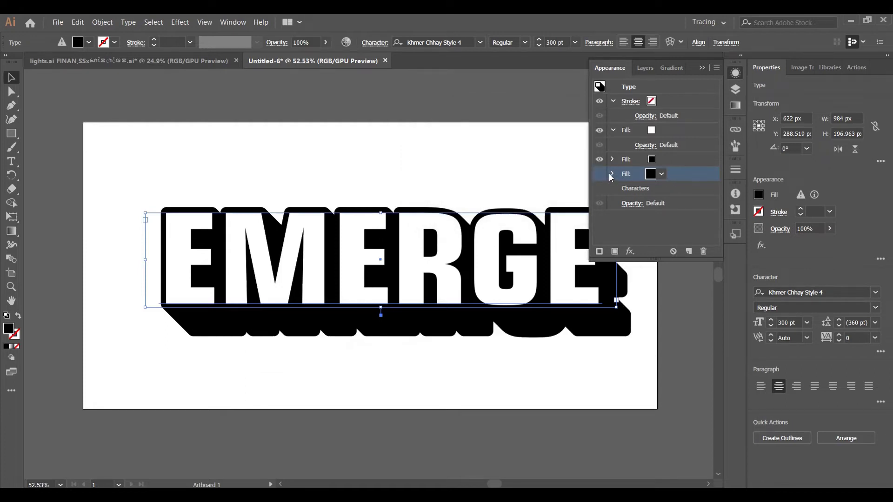
left_click(599, 174)
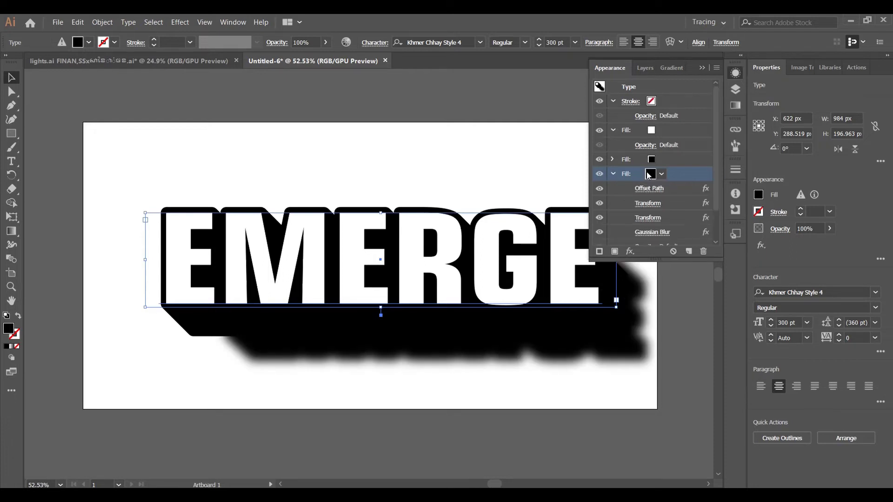
Set the shadow fill's opacity to 33% and collapse its effect list
scroll(677, 174, "down", 2)
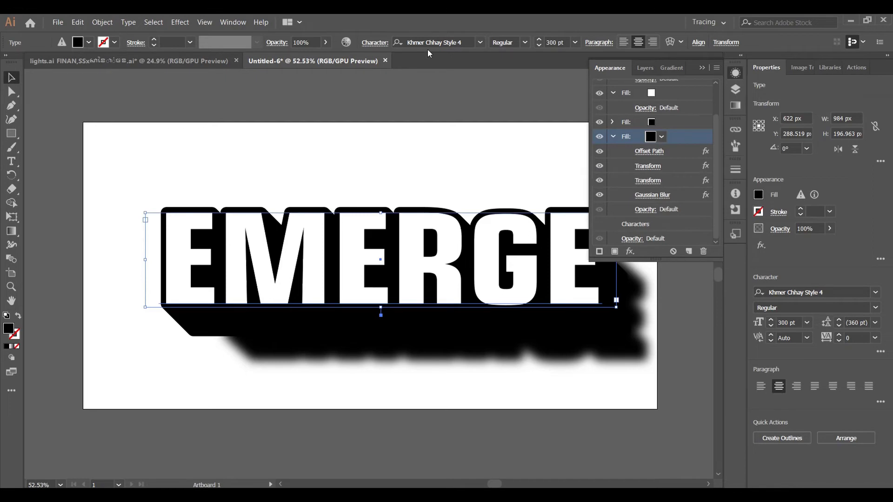
left_click(313, 44)
key("BackSpace")
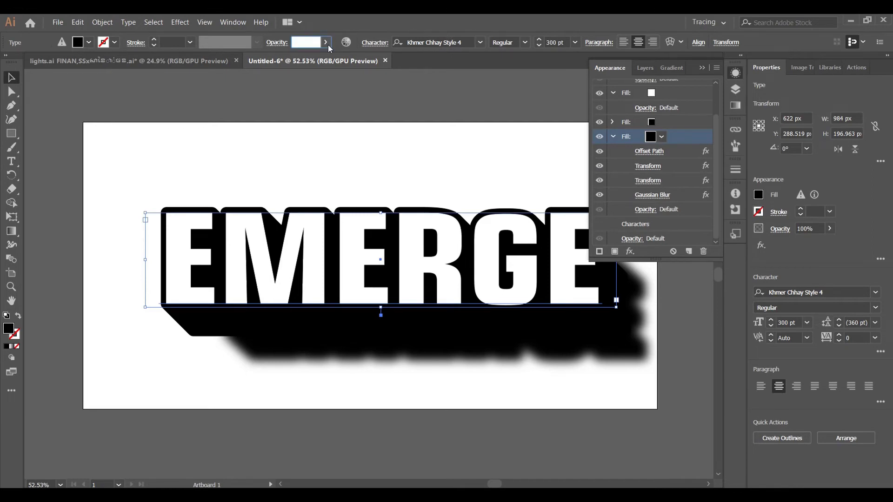
type("33")
key("Return")
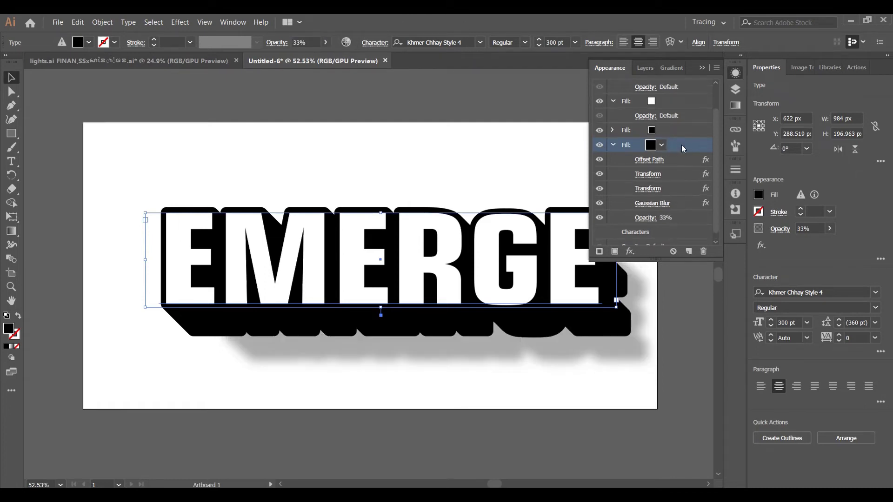
left_click(614, 148)
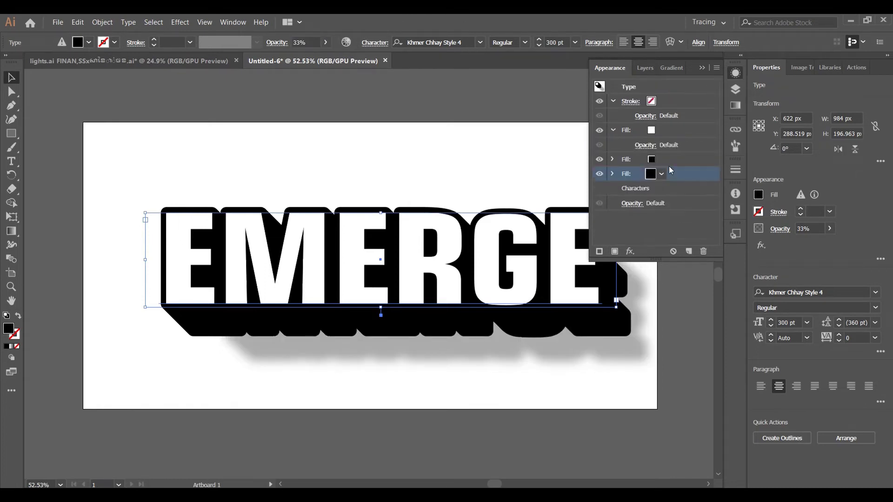
left_click(674, 162)
Add a new fill to EMERGE's Characters in the Appearance panel
left_click(668, 189)
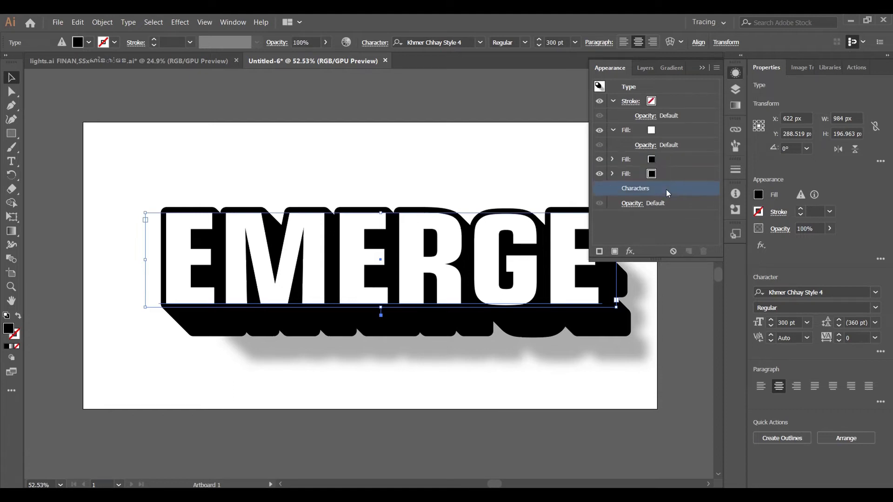
left_click(716, 68)
left_click(794, 72)
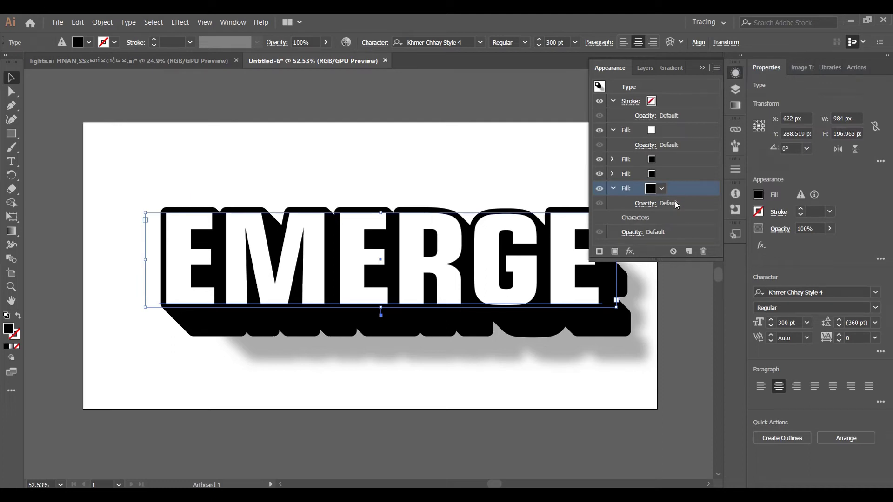
Give the new black fill an 11.3 px Offset Path with Round joins
left_click(630, 252)
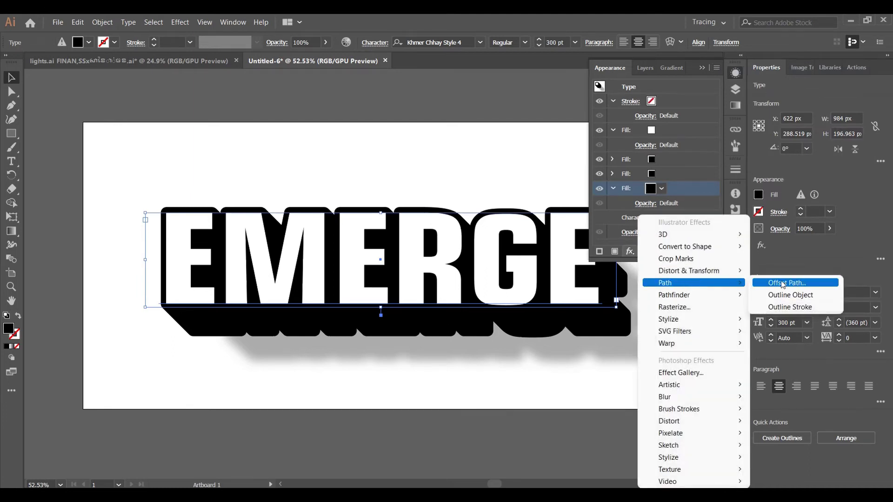
mouse_move(694, 283)
left_click(793, 282)
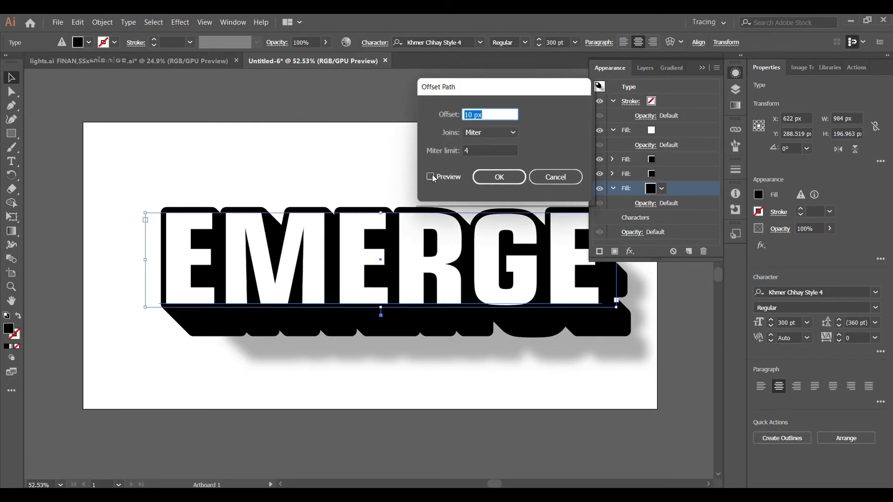
left_click(430, 176)
key("BackSpace")
type("1.3")
left_click(516, 133)
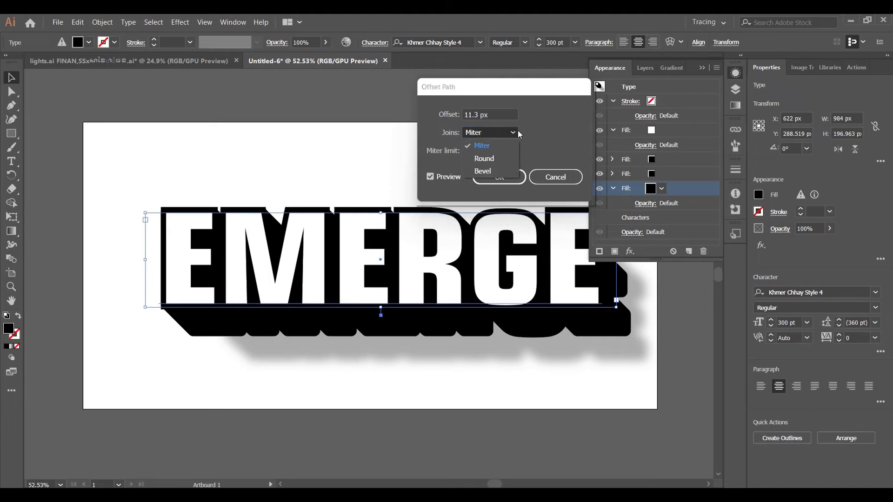
left_click(493, 158)
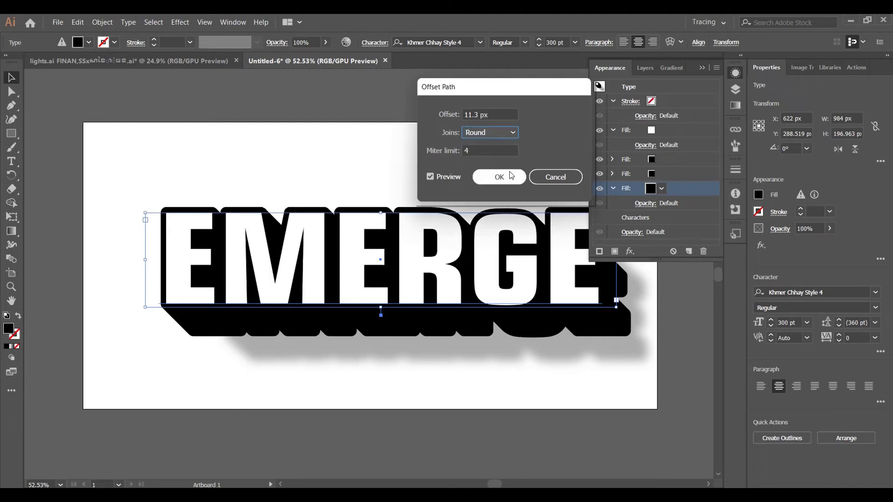
left_click(499, 177)
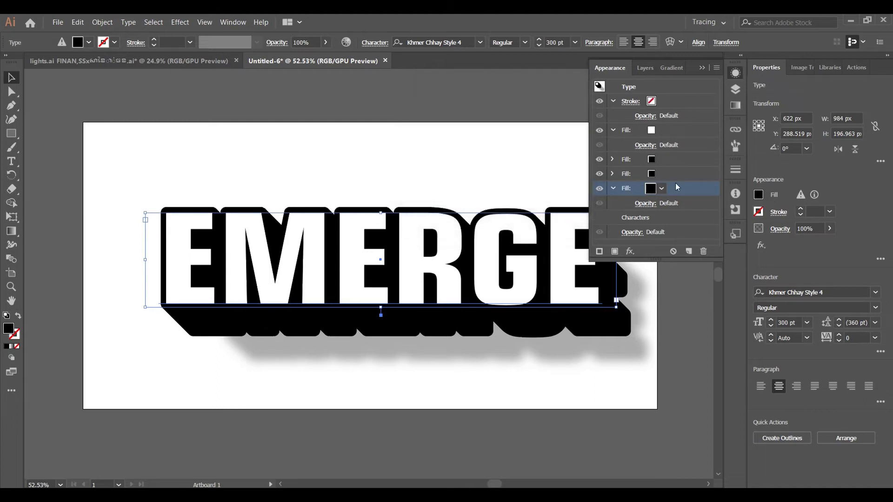
Add a Transform effect to the new fill: move 0.75 px right and down, 18 copies
left_click(633, 252)
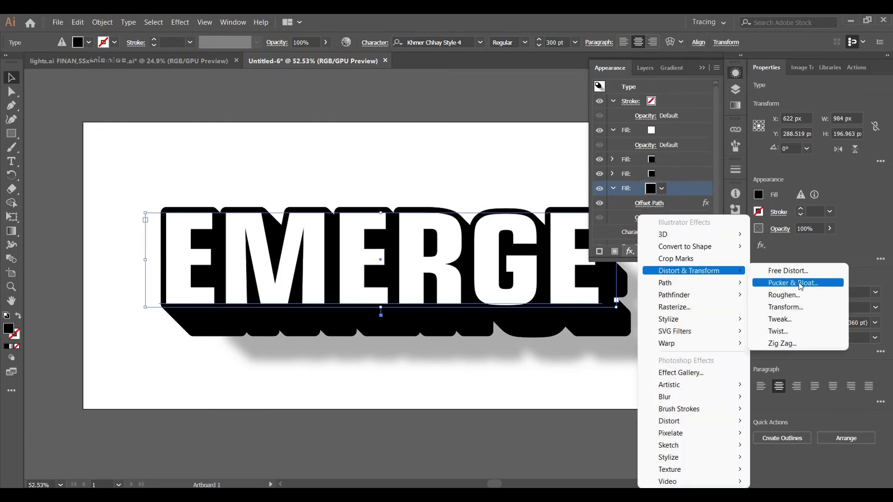
left_click(805, 307)
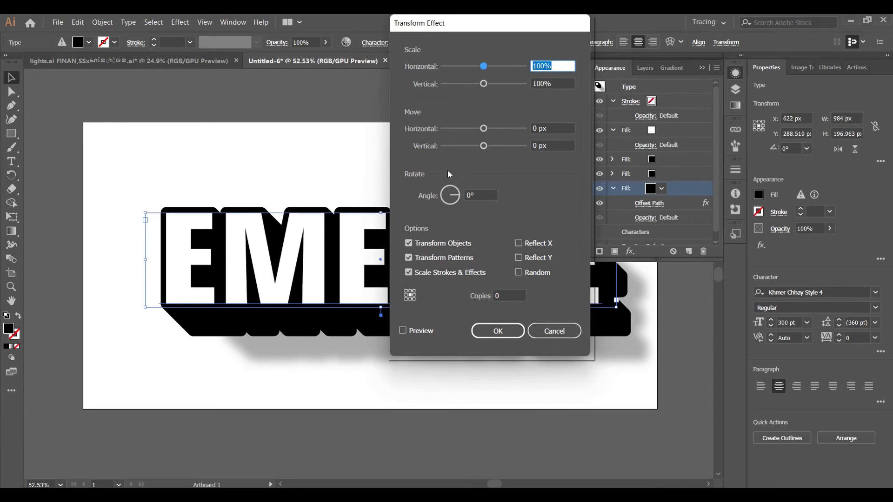
left_click(537, 129)
type("0.75")
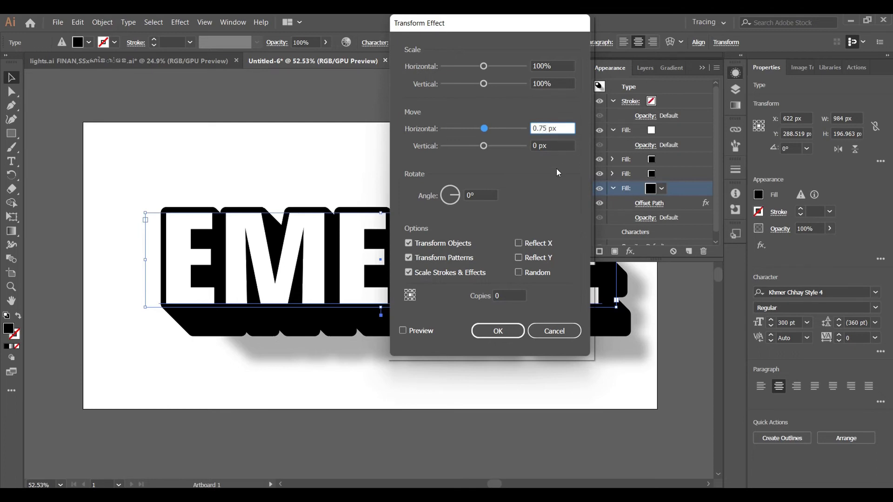
left_click(538, 145)
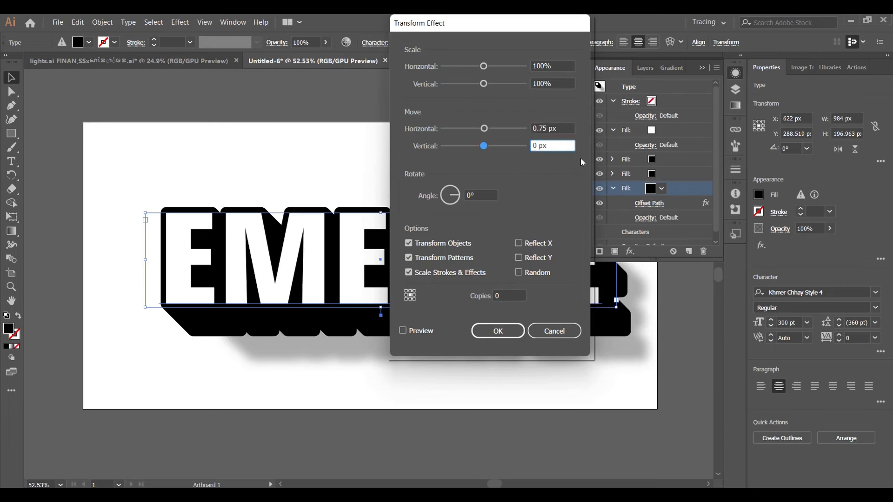
type(".75")
left_click(514, 291)
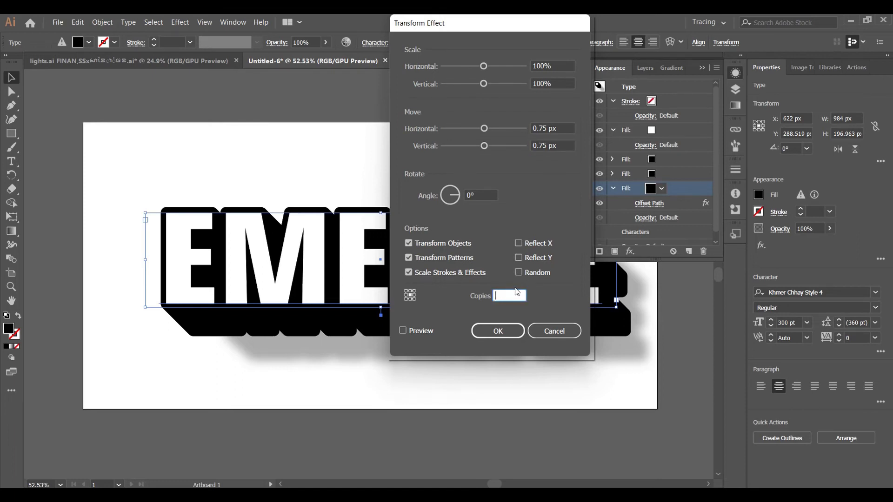
type("18")
left_click(422, 331)
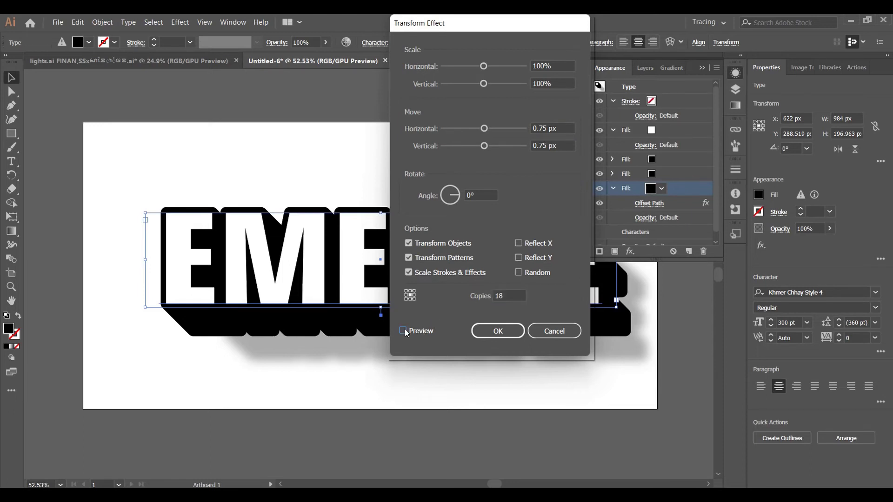
left_click(514, 337)
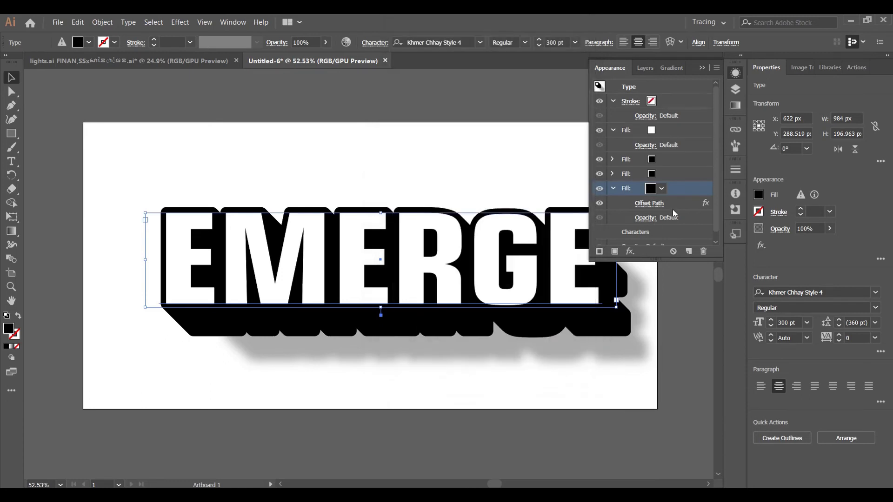
Set the bottom black shadow fill to 21% opacity with Multiply blending
left_click(614, 189)
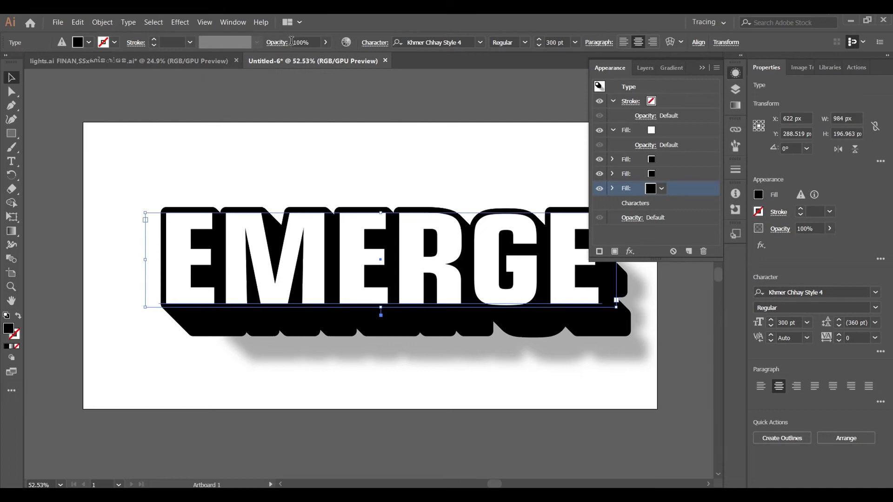
left_click(307, 43)
type("21")
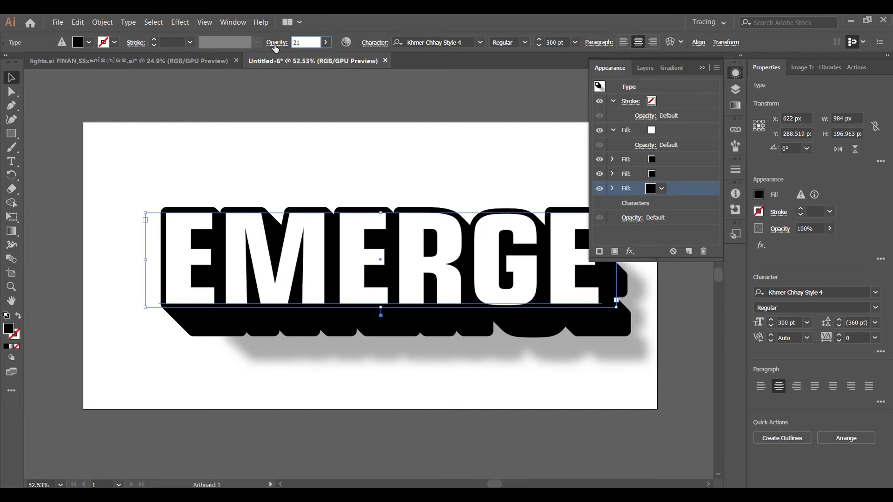
left_click(276, 44)
left_click(205, 62)
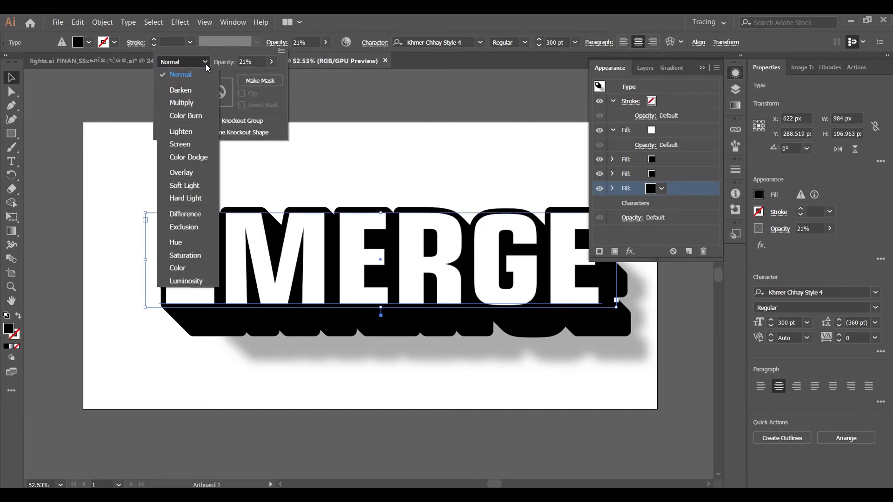
left_click(184, 103)
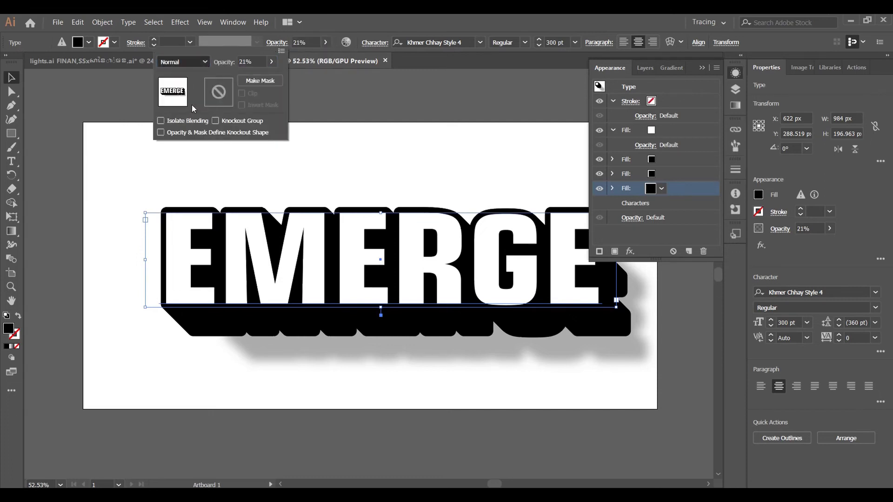
left_click(683, 186)
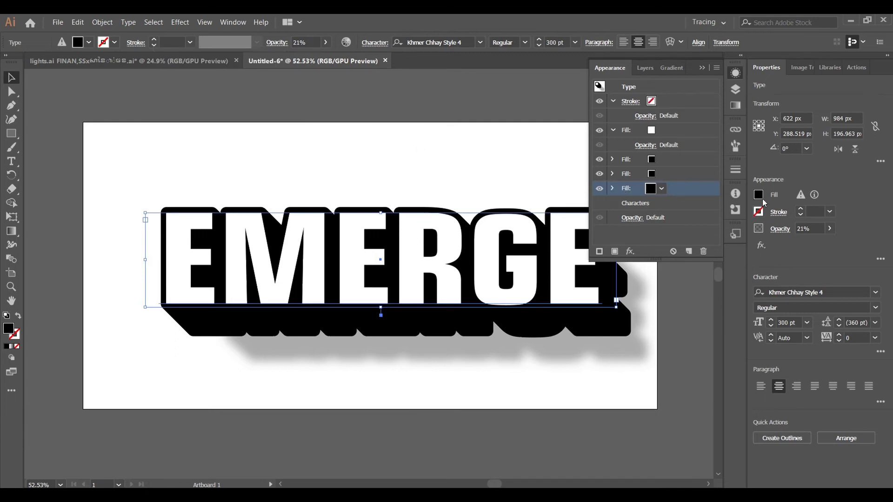
left_click(613, 130)
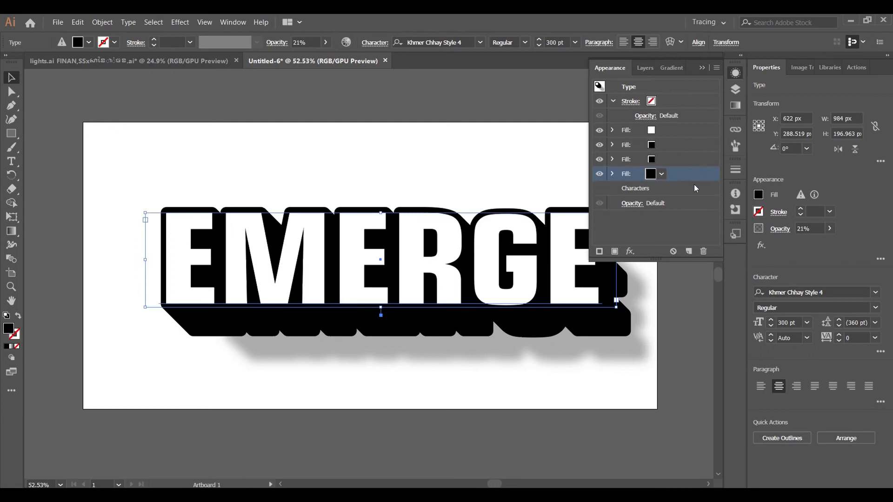
Drag EMERGE slightly left, reselect it, and bring up the full Character settings
left_click(702, 67)
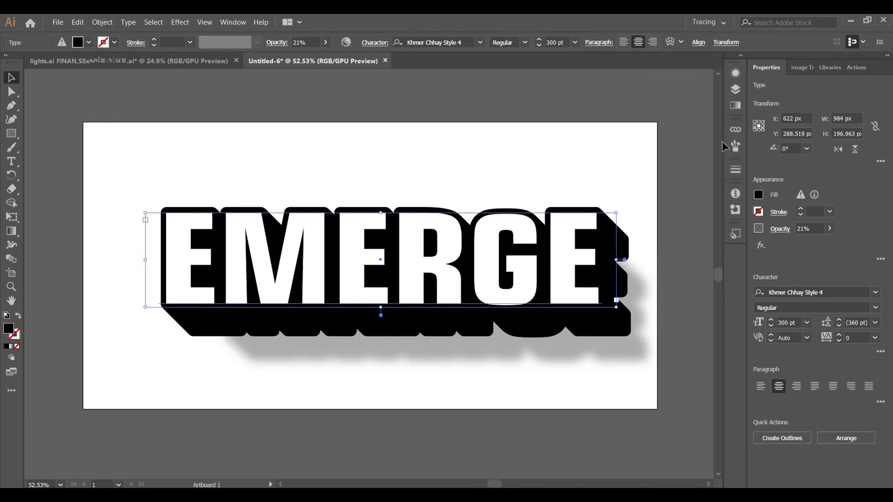
left_click_drag(392, 275, 379, 276)
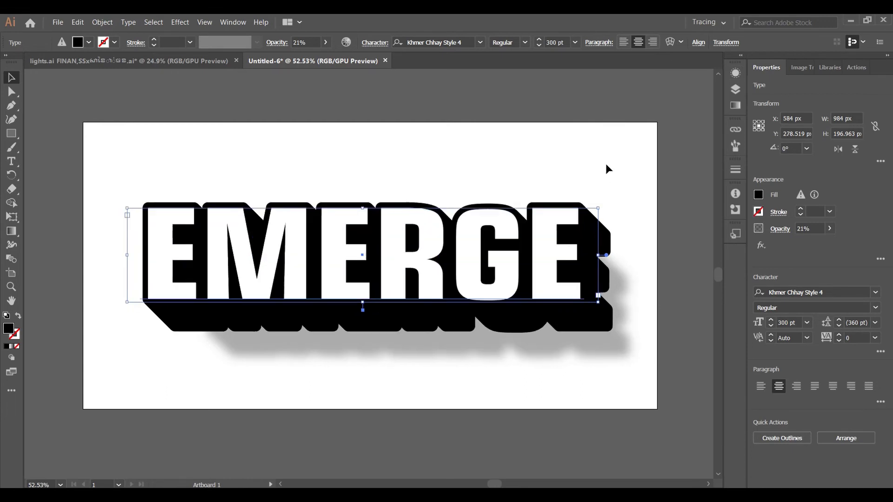
left_click(601, 96)
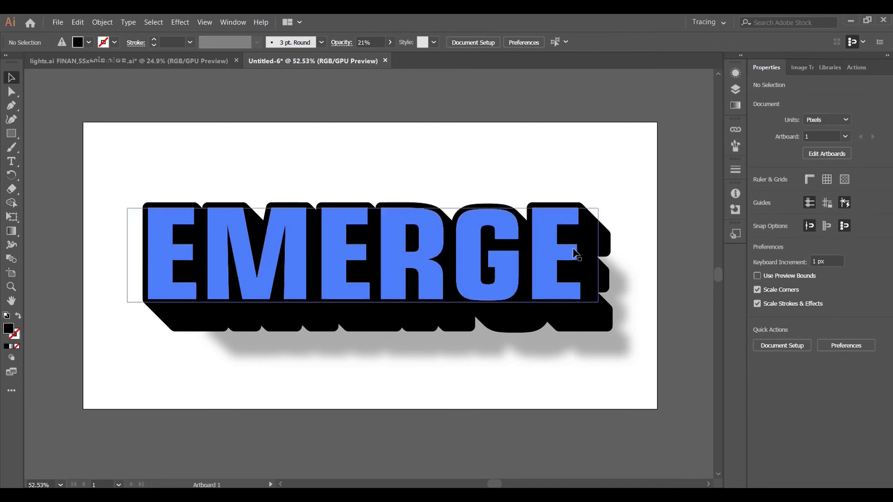
left_click(554, 238)
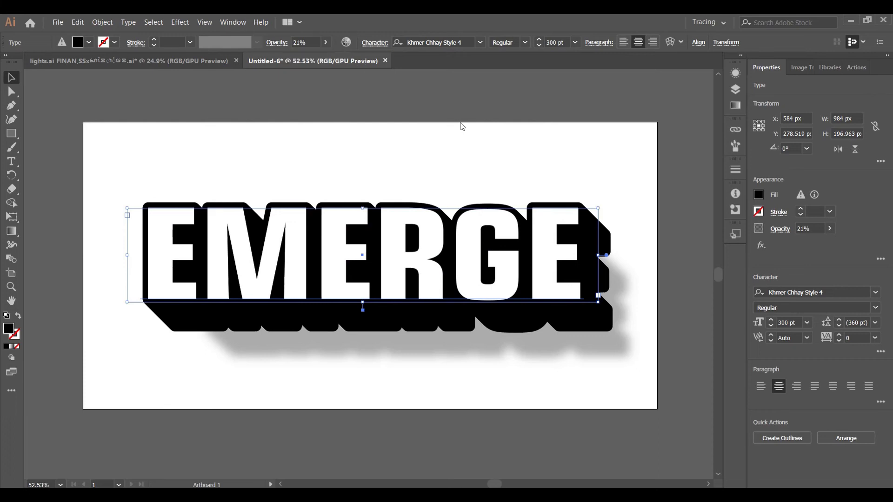
left_click(275, 135)
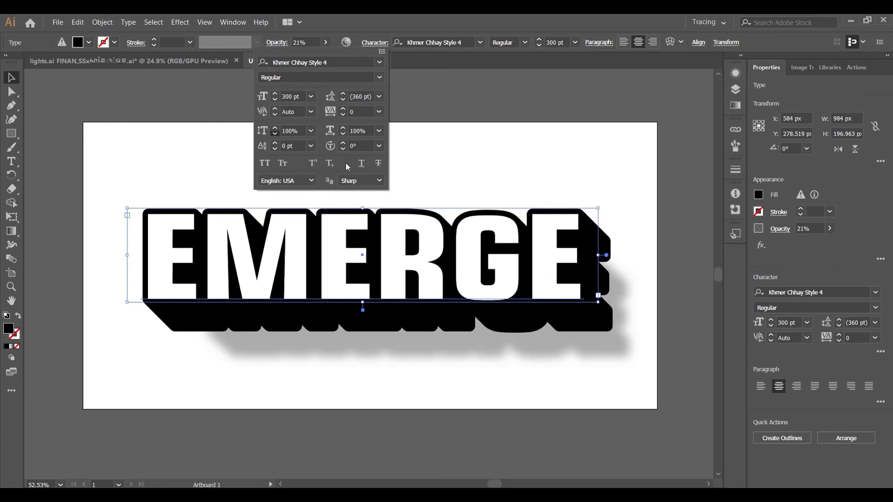
Reduce EMERGE's vertical scale to 82% and set tracking to -10
left_click(275, 137)
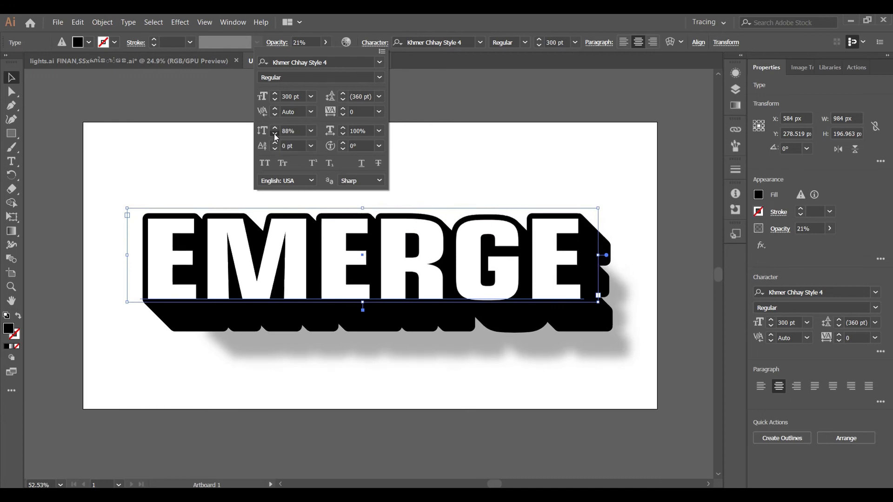
left_click(275, 135)
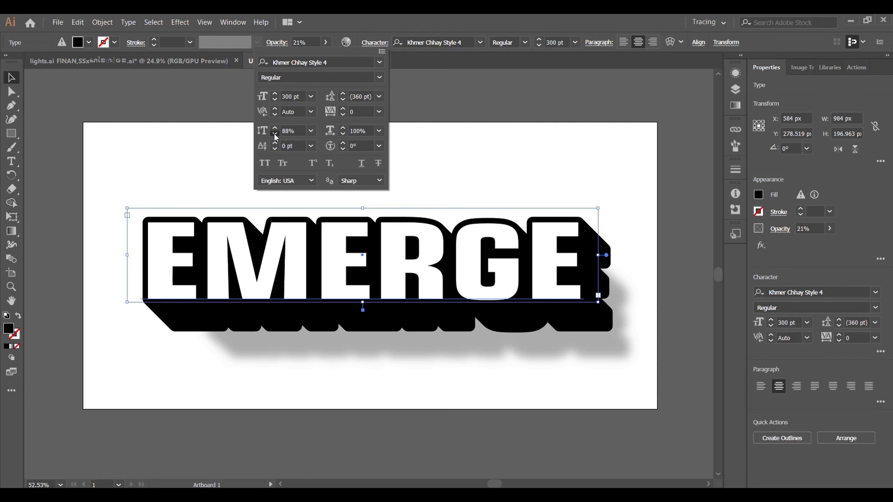
left_click(275, 135)
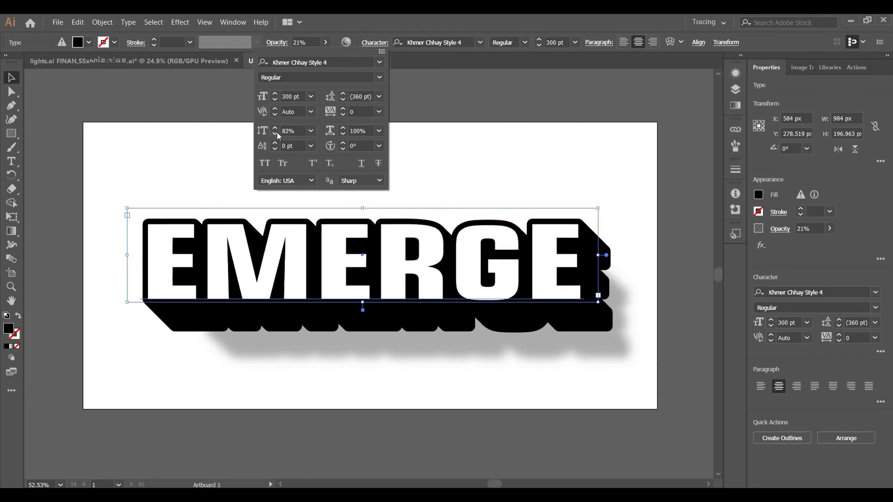
left_click(367, 112)
left_click(380, 112)
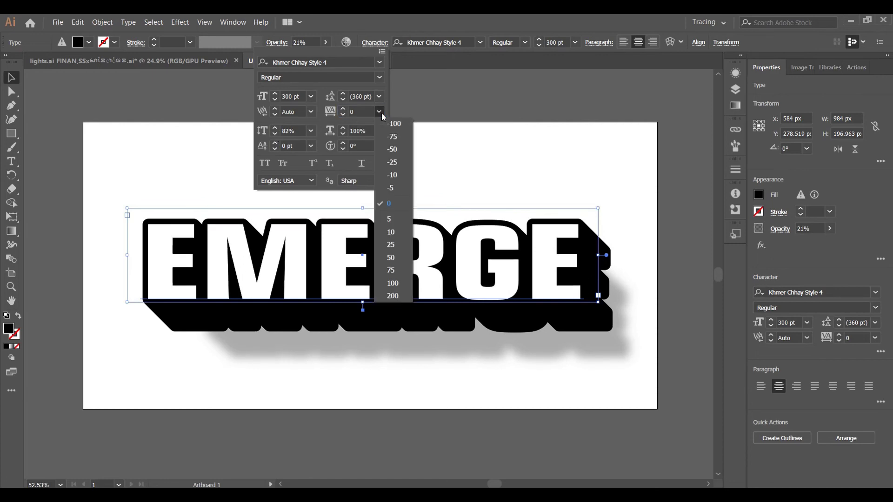
left_click(395, 176)
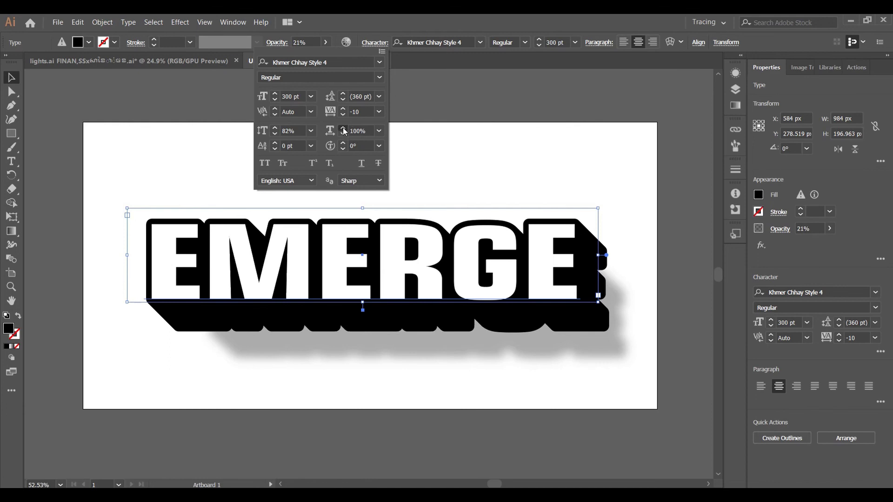
Widen EMERGE to 103% horizontal scale and reselect the whole text
left_click(343, 129)
left_click(342, 128)
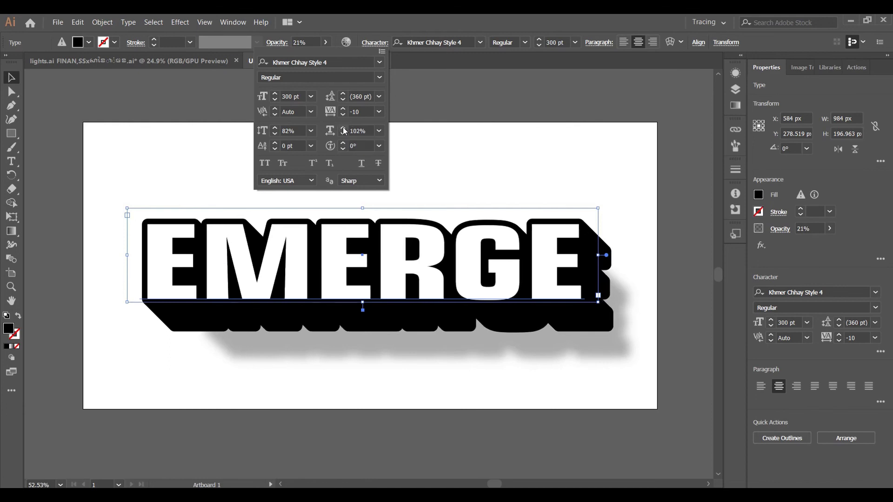
left_click(343, 128)
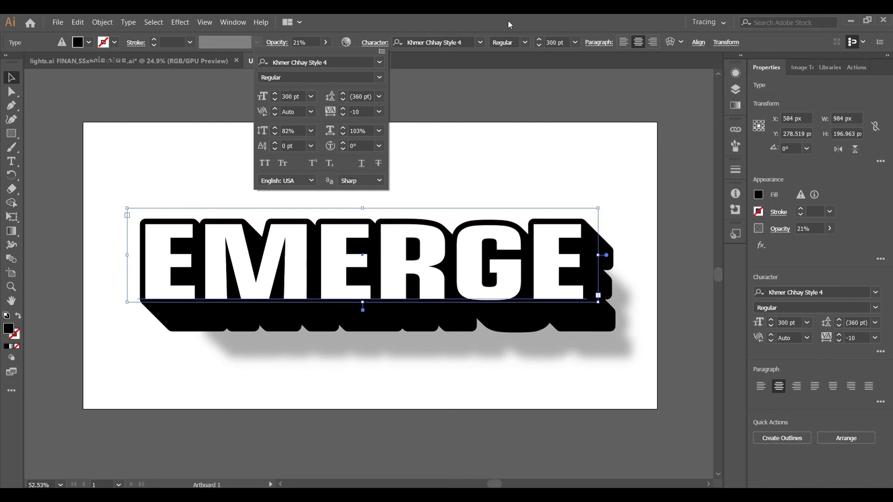
left_click(414, 33)
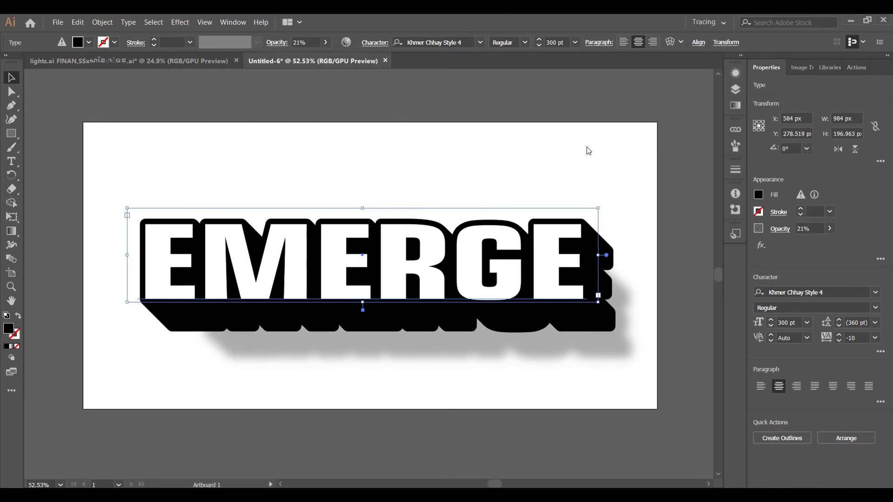
triple_click(138, 283)
key("Escape")
Rotate EMERGE upward by about 5.66° using Free Transform
left_click(11, 218)
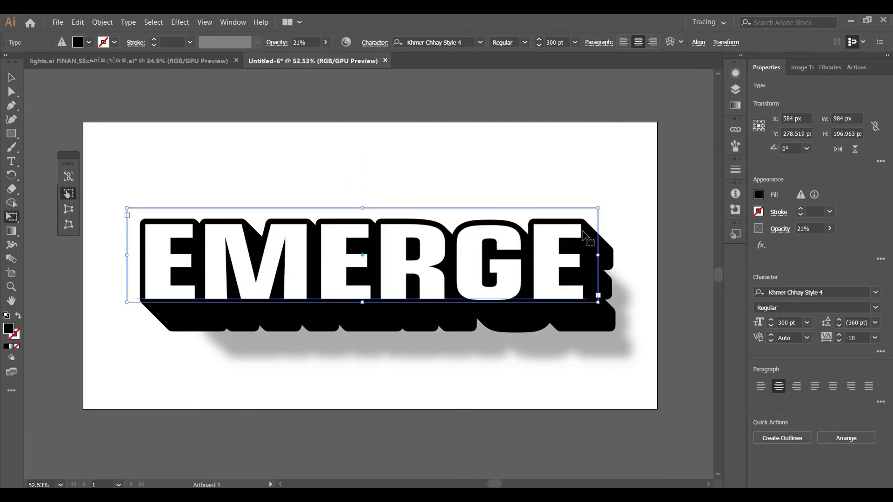
left_click_drag(602, 208, 565, 187)
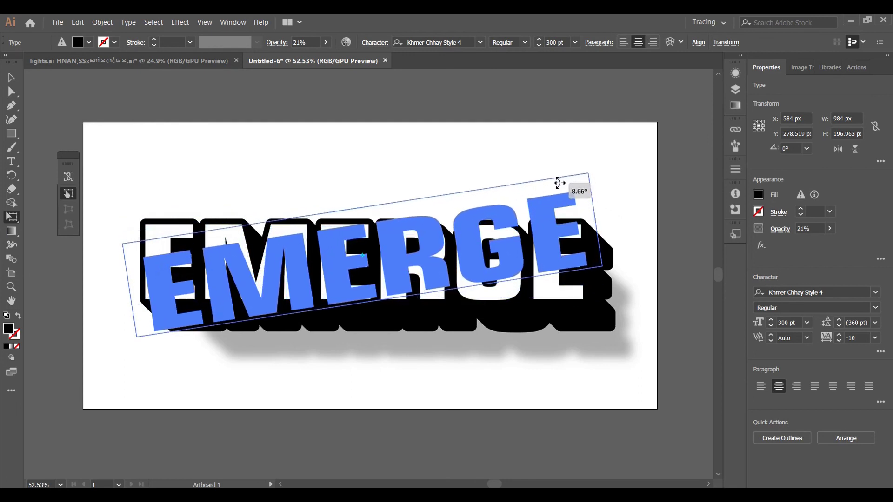
left_click_drag(565, 187, 562, 184)
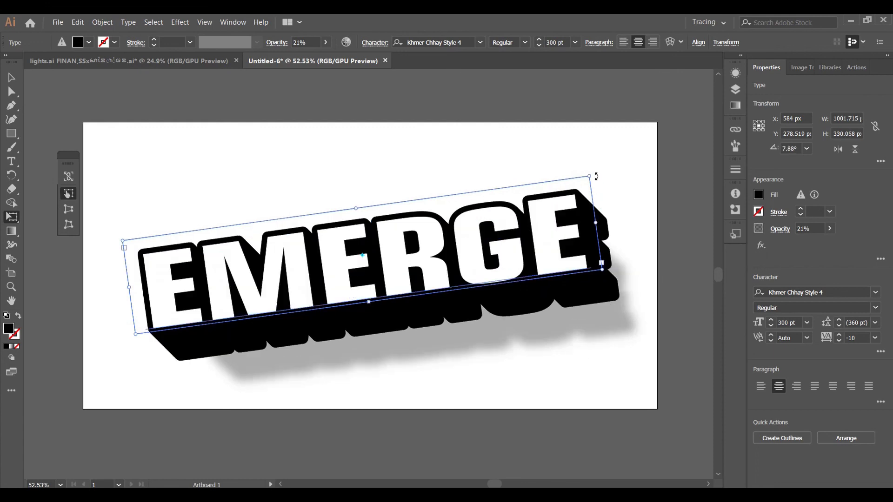
left_click_drag(596, 176, 631, 247)
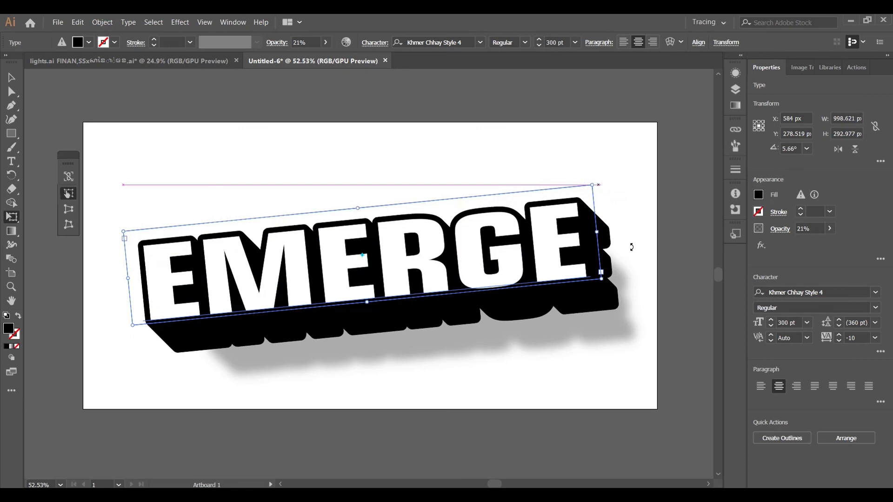
Reposition the tilted EMERGE higher and further left, checking it against the whole artboard
left_click_drag(427, 270, 423, 266)
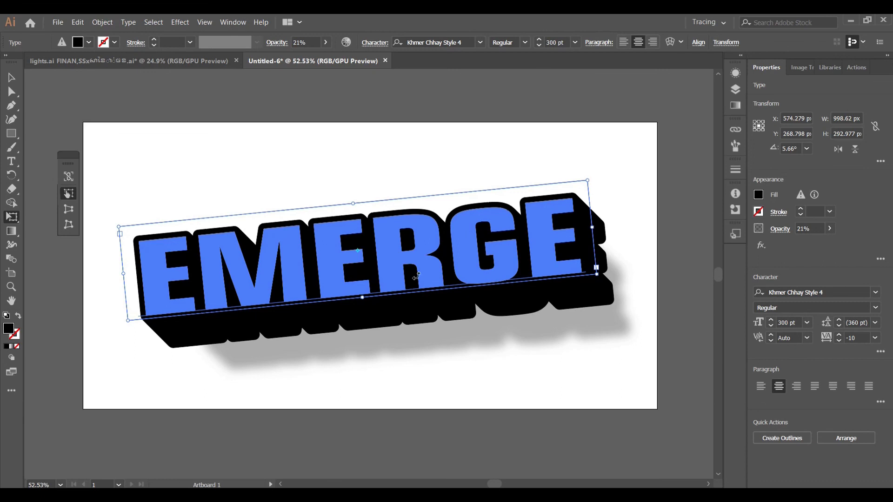
left_click(11, 286)
left_click_drag(279, 302, 251, 325)
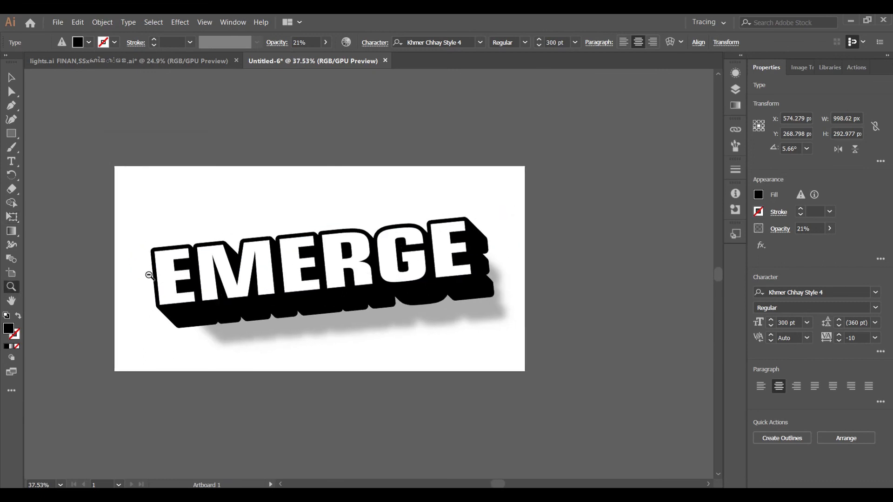
scroll(251, 326, "down", 2)
left_click(317, 316)
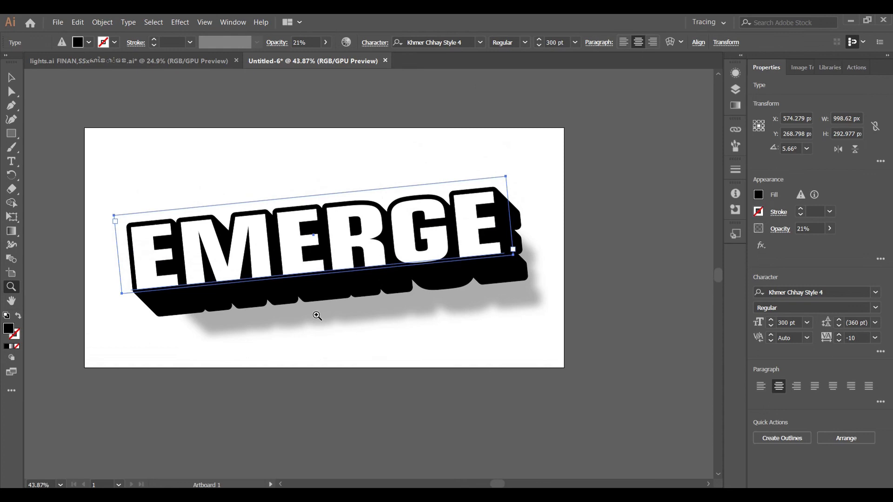
left_click(11, 78)
left_click_drag(316, 259, 307, 247)
left_click_drag(393, 308, 392, 308)
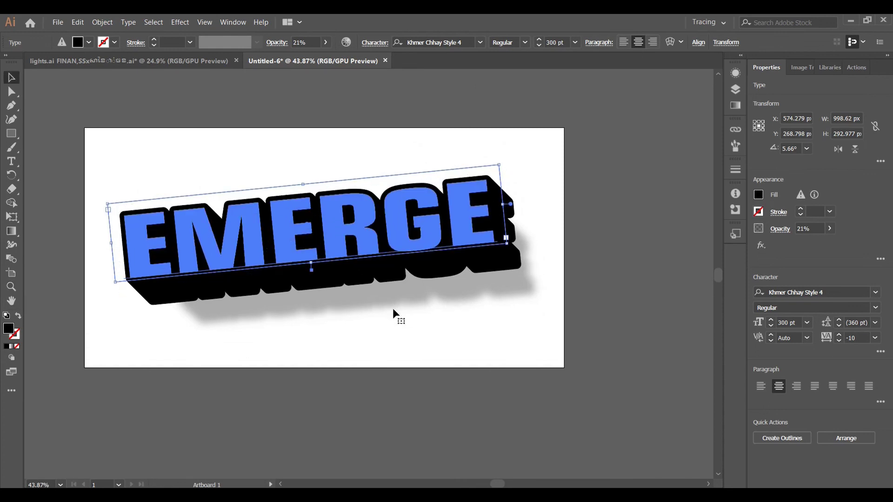